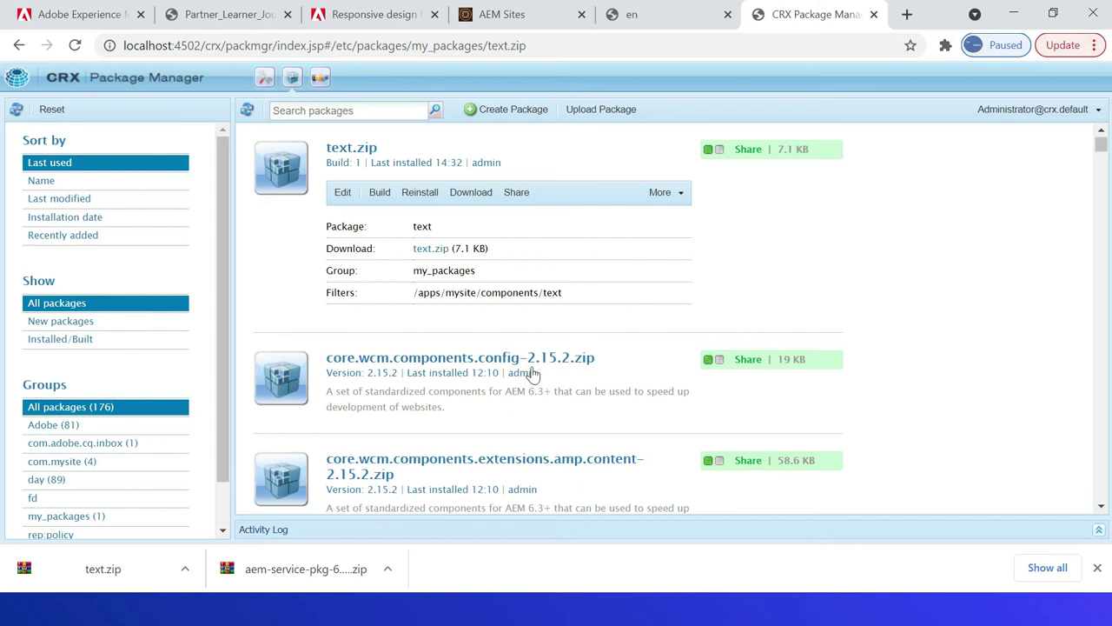
Open the en page's template in the Template Editor from Page Information
key(ctrl+Page_Up)
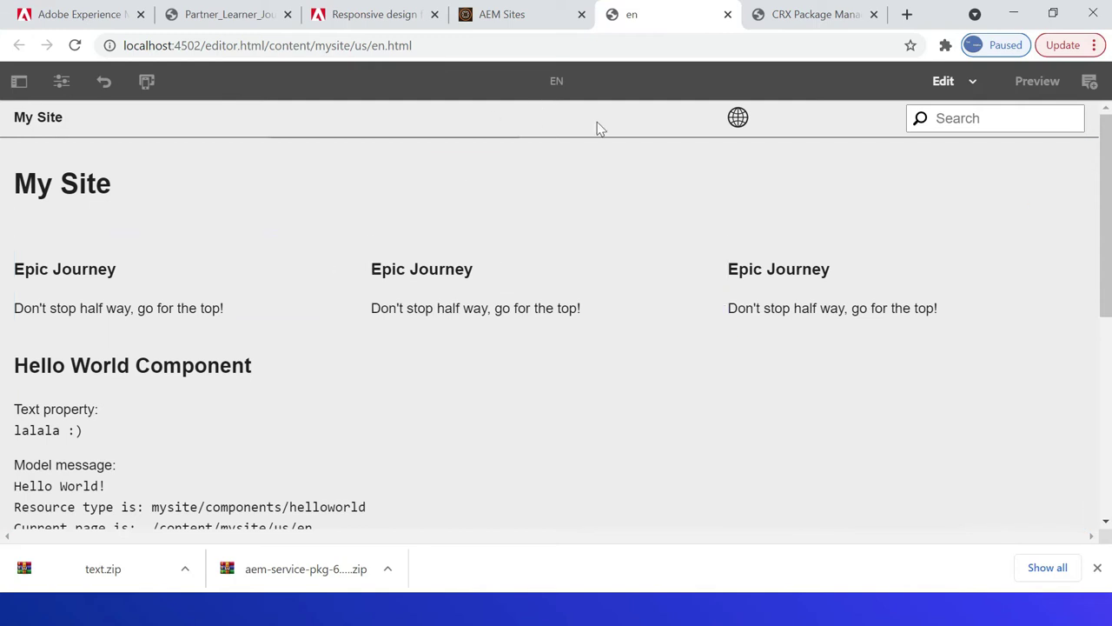
click(61, 81)
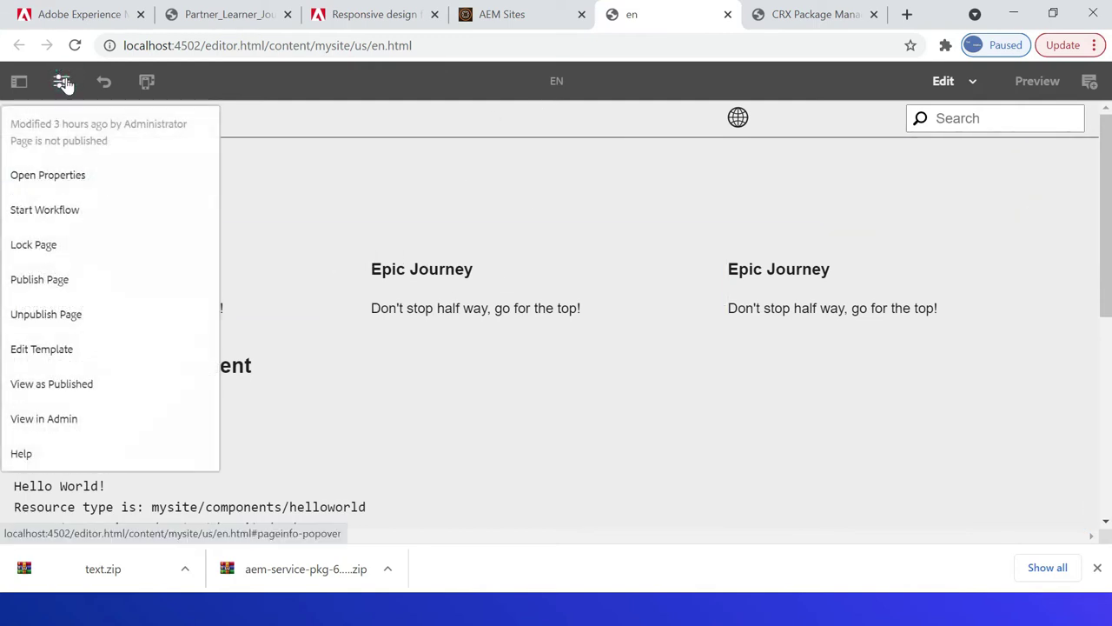
click(35, 349)
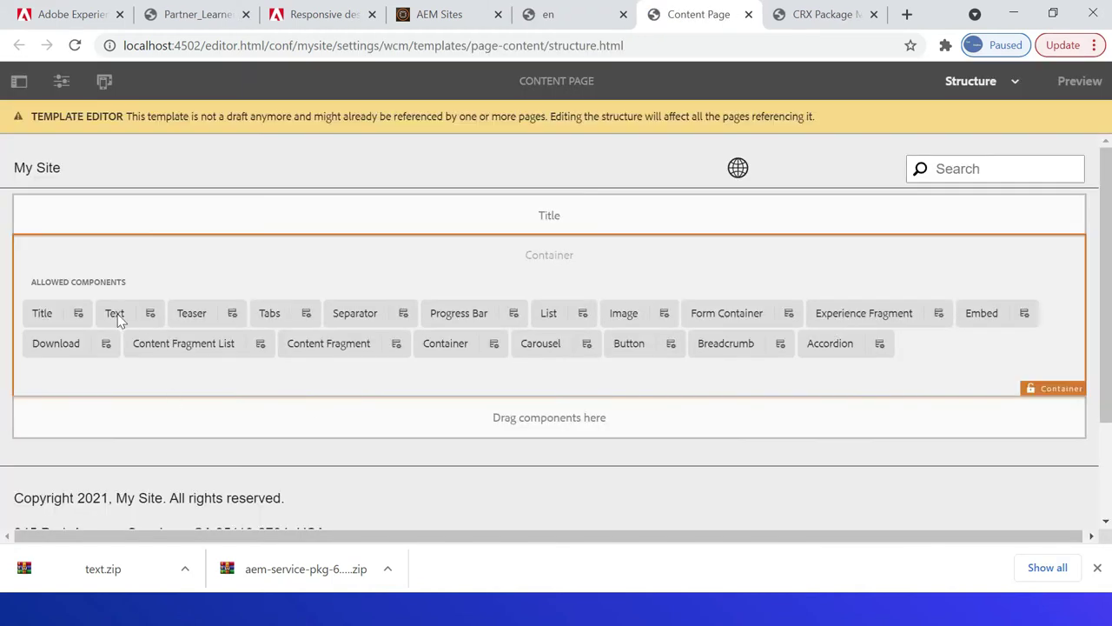
Enable link, unlink and anchor insertion options in the Text policy's Formatting settings
click(151, 314)
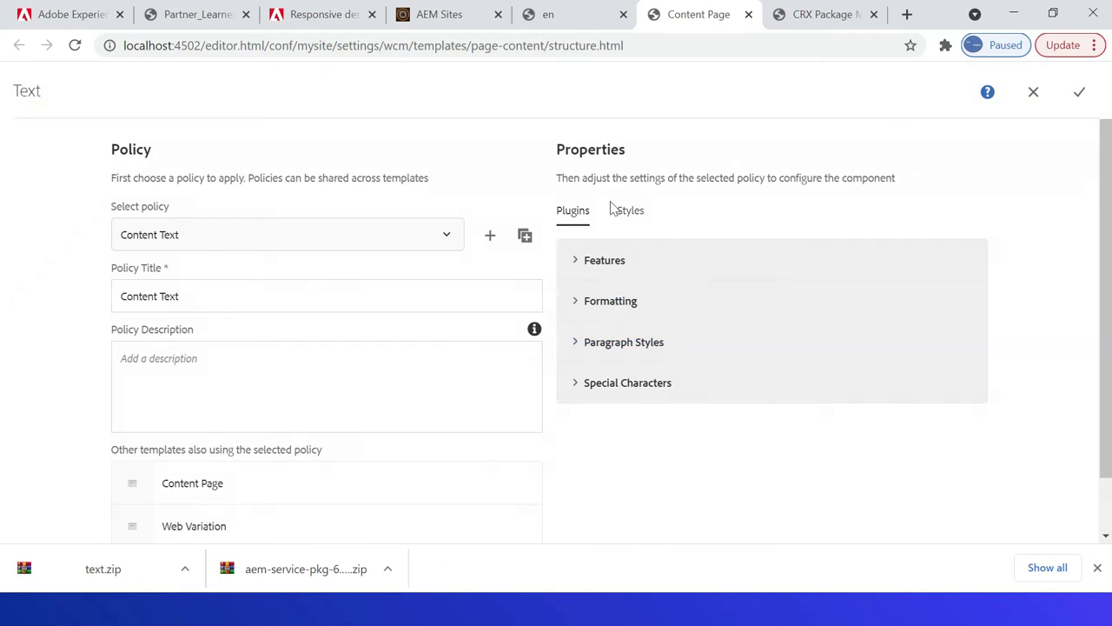
click(576, 311)
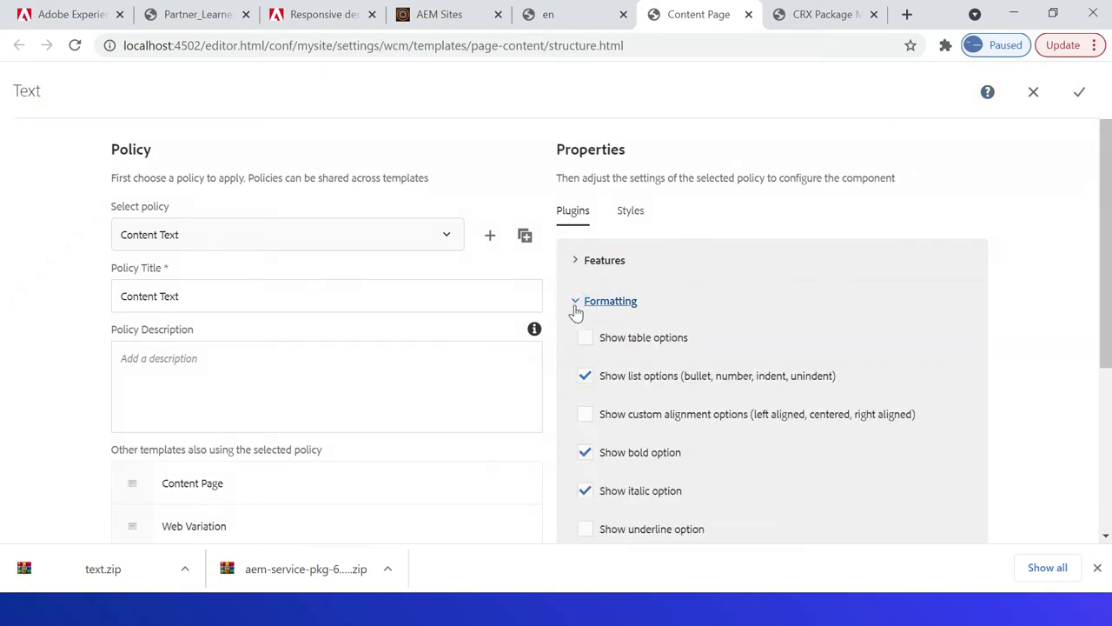
scroll(600, 395, down, 2)
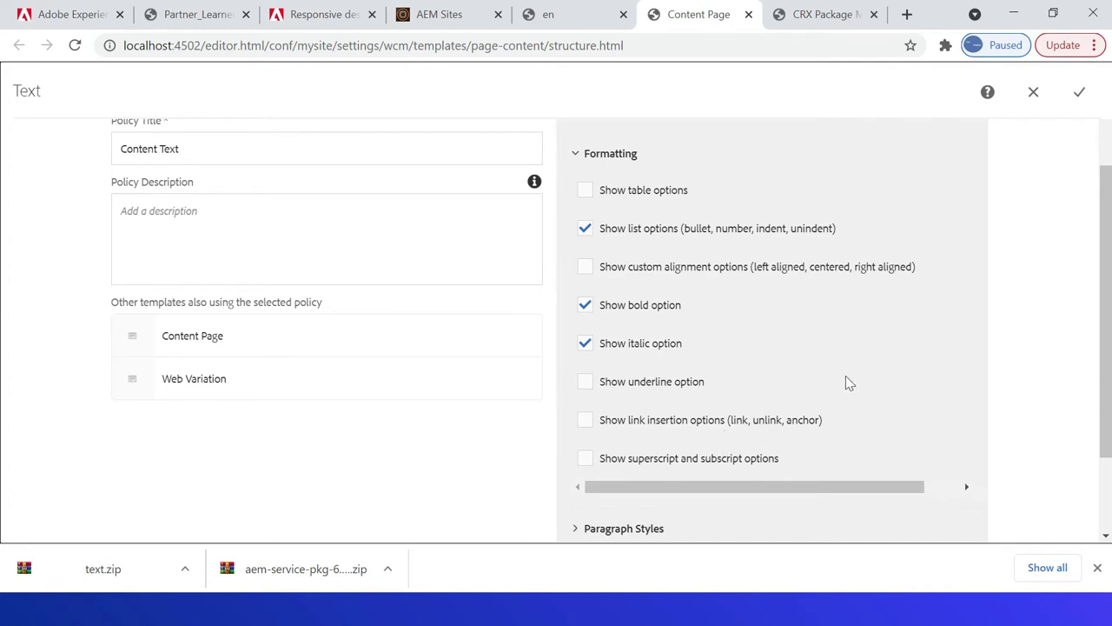
click(585, 420)
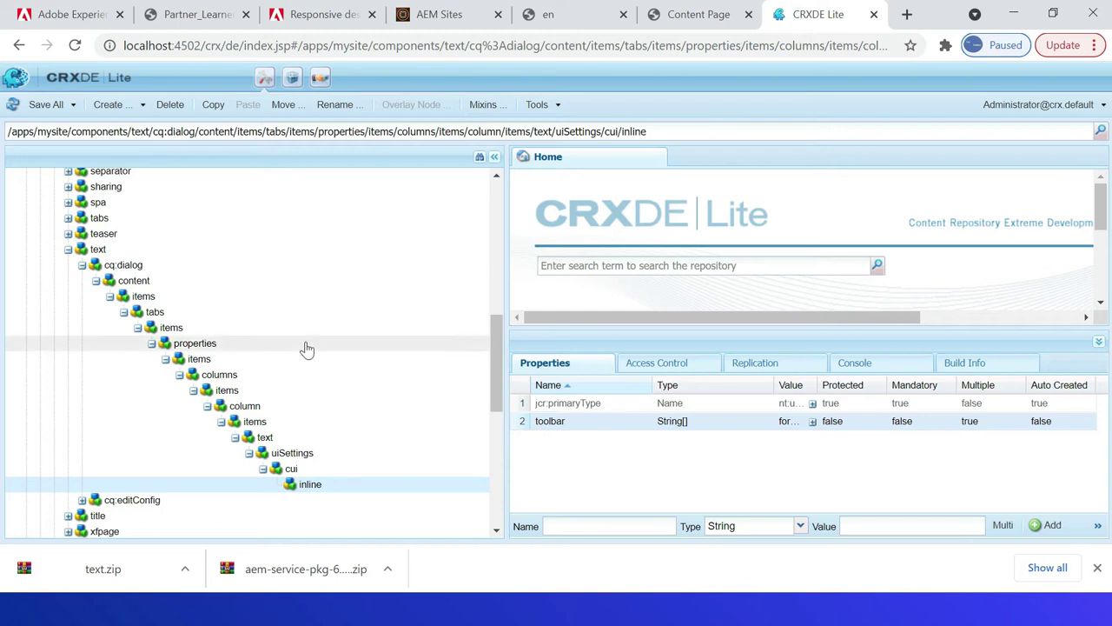
Check that the text dialog's inline toolbar property lists links#anchor
click(318, 492)
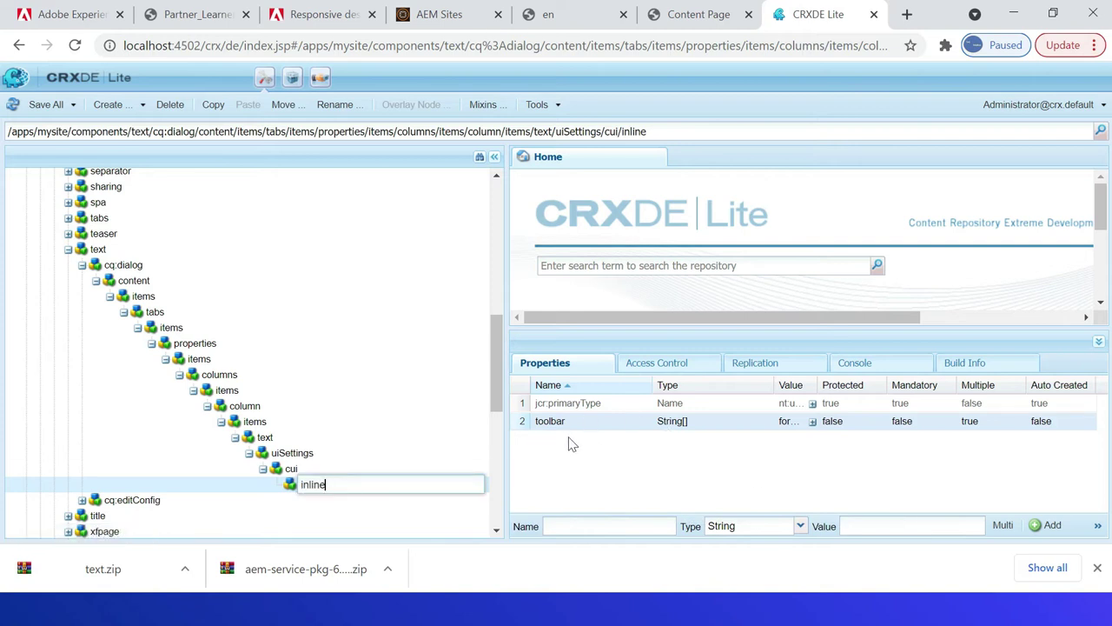
double_click(722, 421)
drag(721, 245, 732, 369)
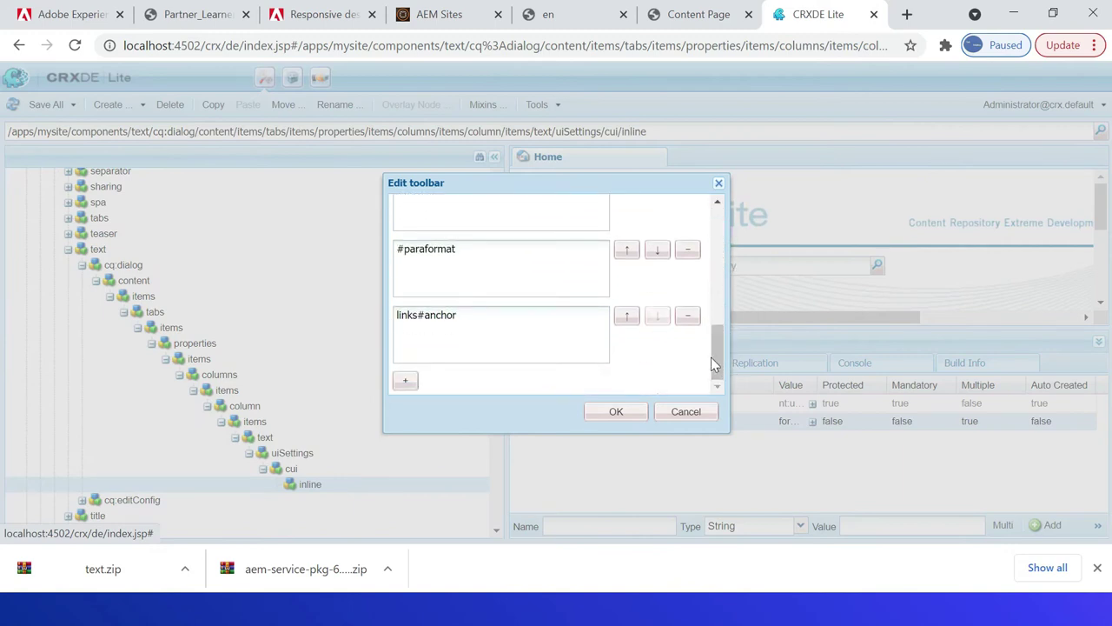
scroll(618, 318, up, 2)
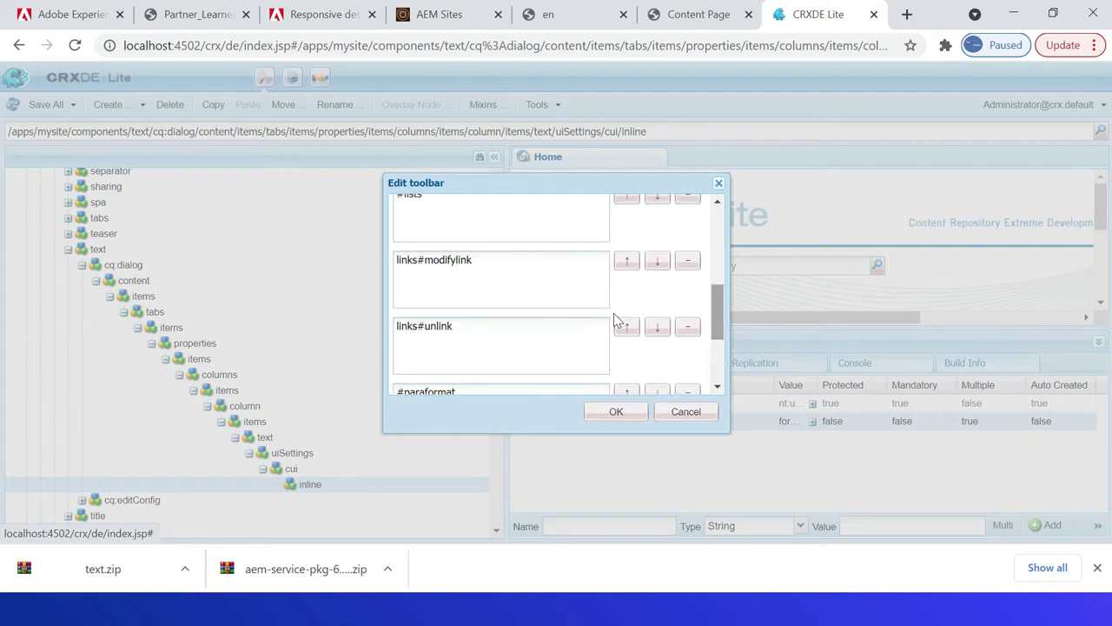
click(615, 413)
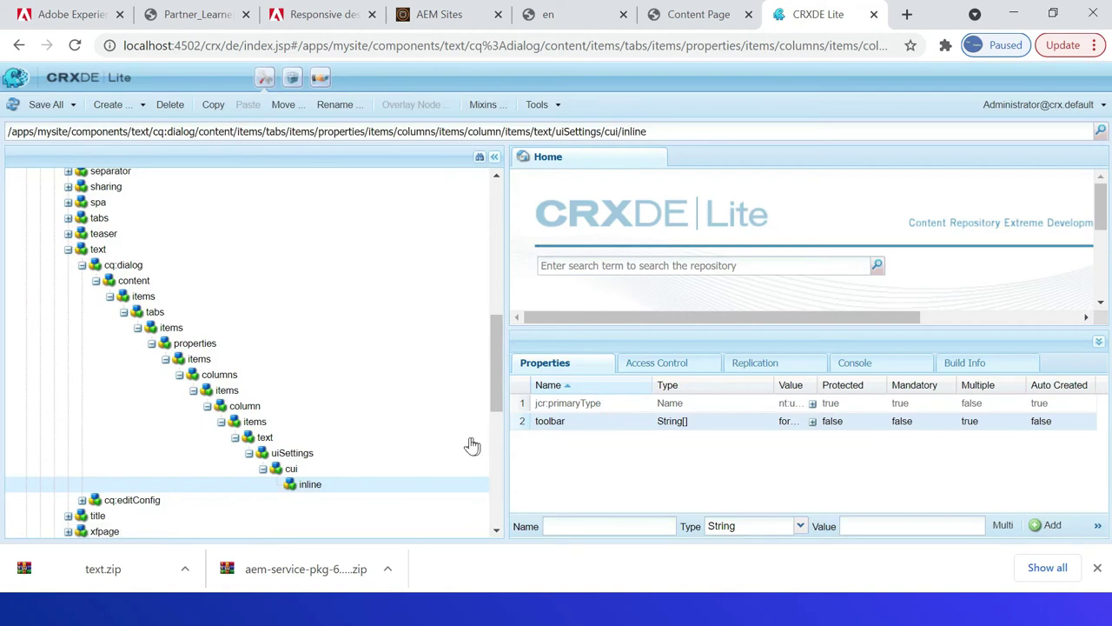
Expand cq:editConfig through cq:inplaceEditing, inplaceEditingConfig, uiSettings and cui
scroll(501, 355, down, 5)
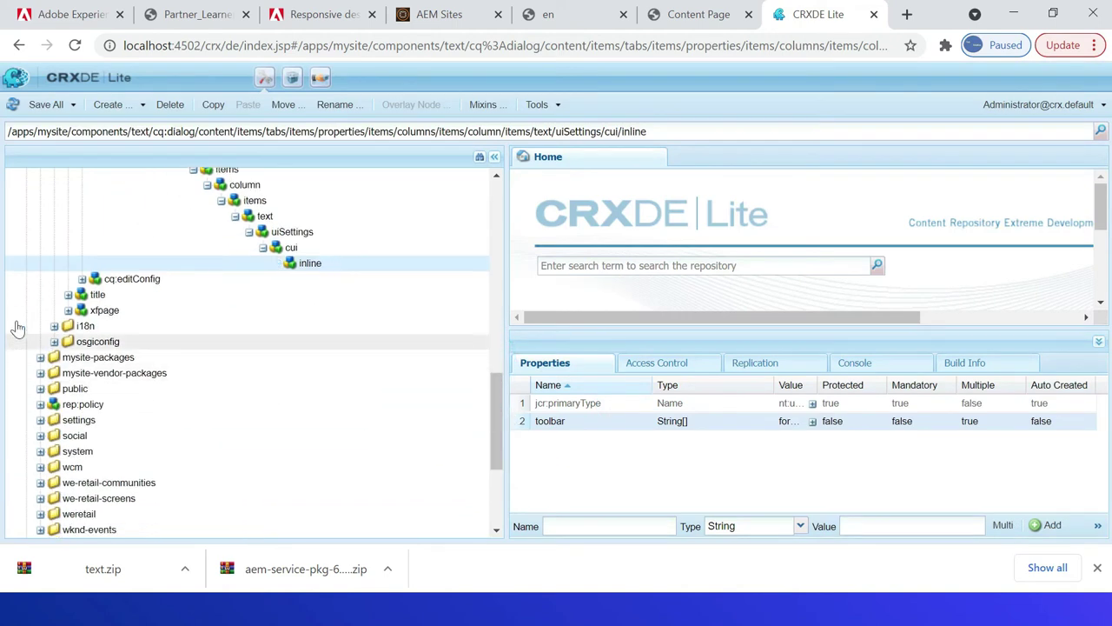
click(82, 279)
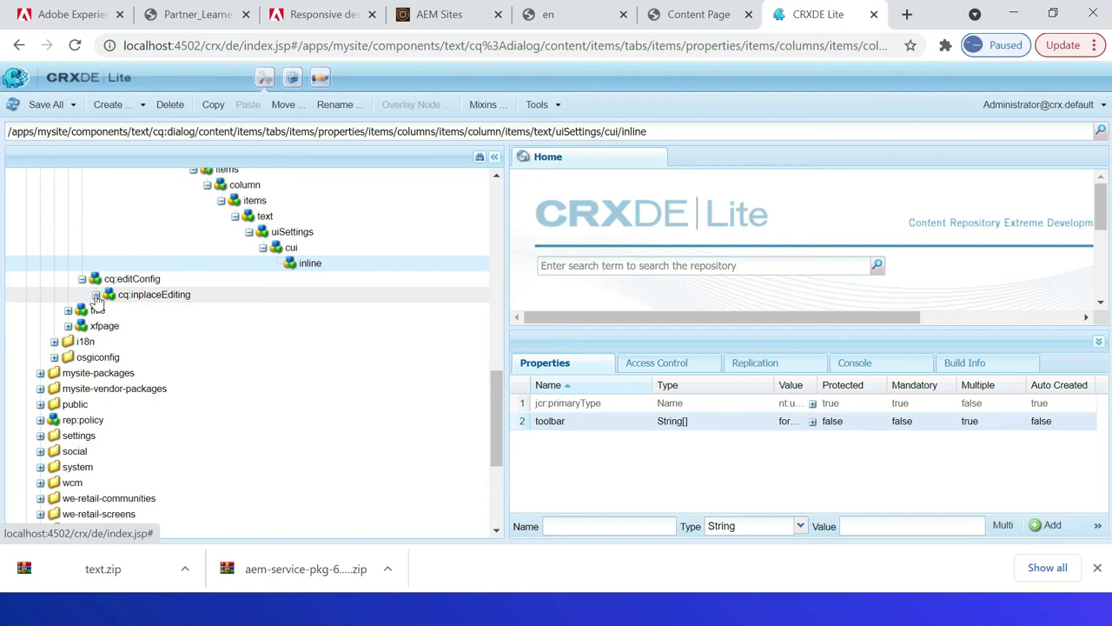
click(96, 295)
click(109, 310)
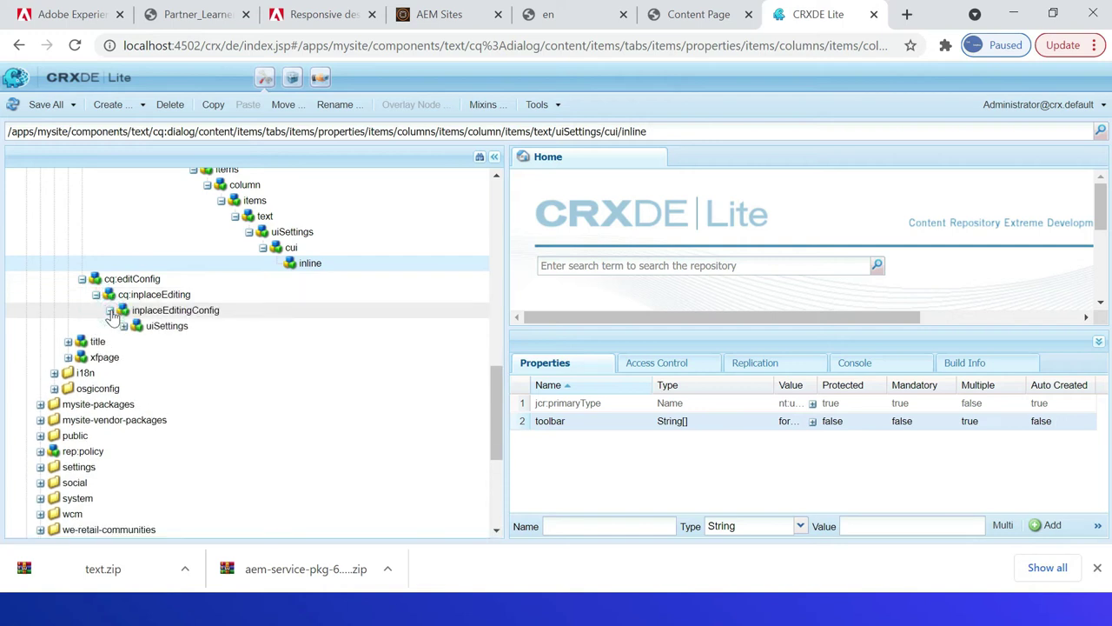
click(123, 326)
click(137, 342)
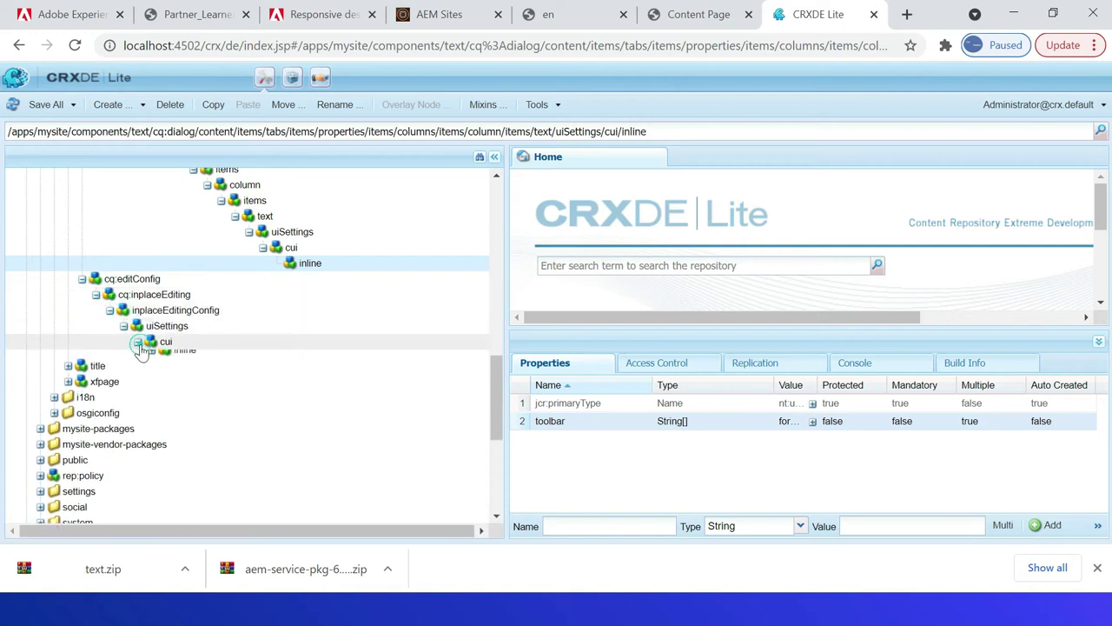
Confirm the in-place editing inline toolbar property also lists links#anchor
click(183, 363)
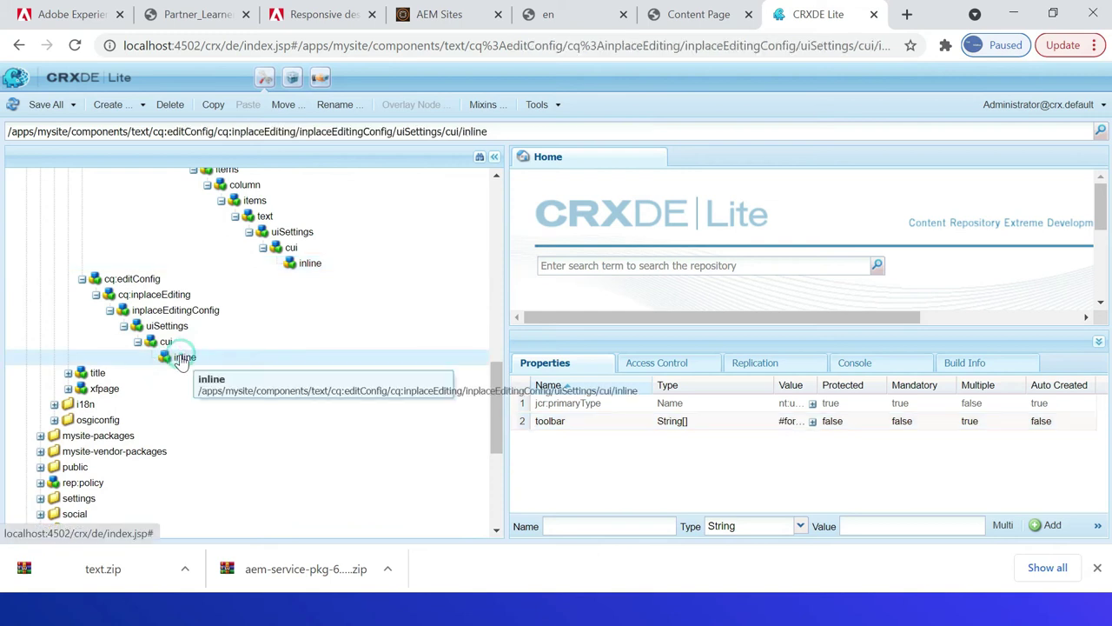
double_click(676, 425)
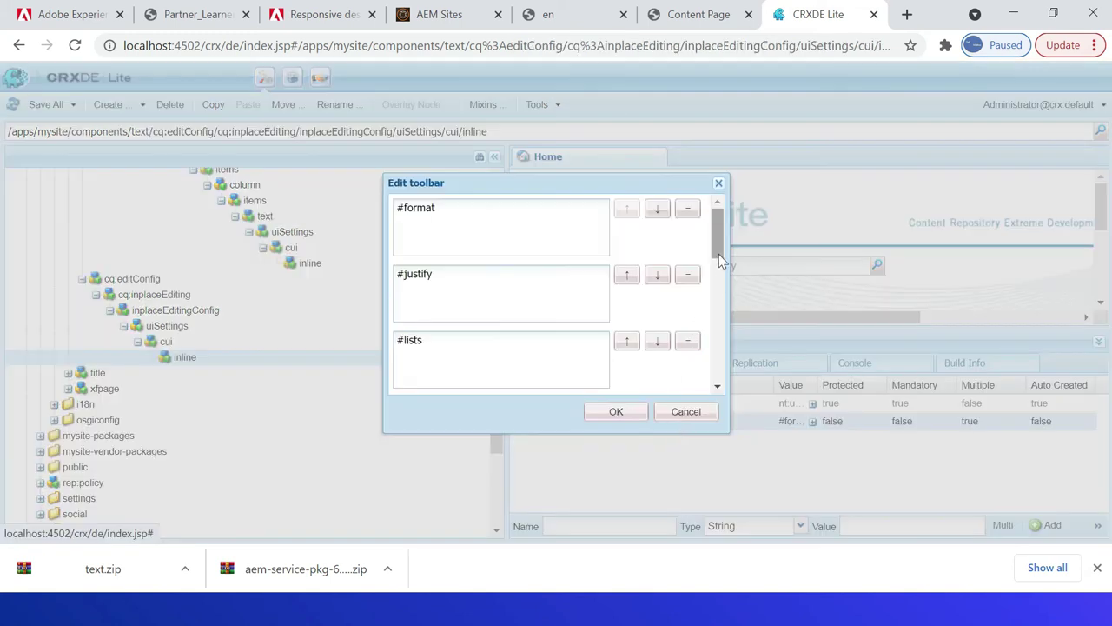
drag(719, 254, 748, 397)
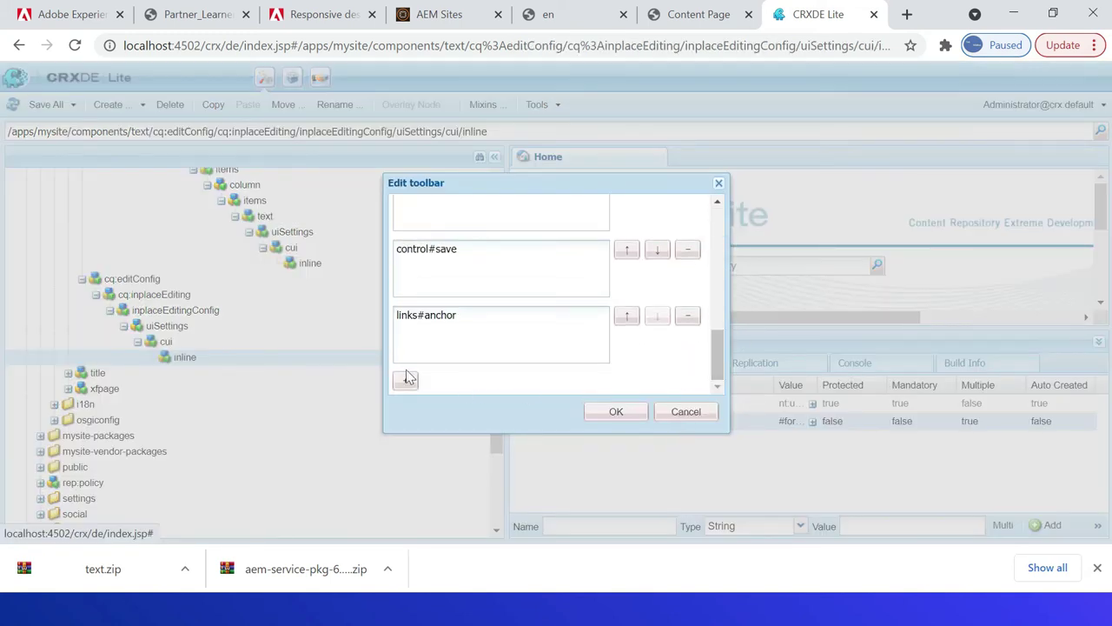
click(619, 415)
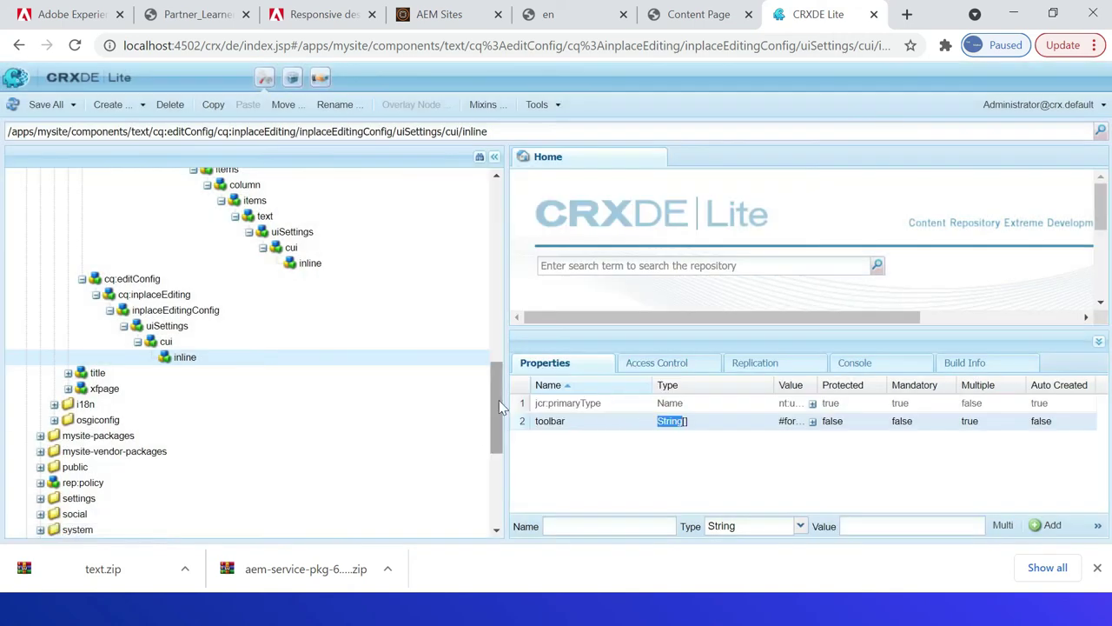
Expand /apps/core/wcm/components/text down to its v2 folder
drag(499, 399, 486, 222)
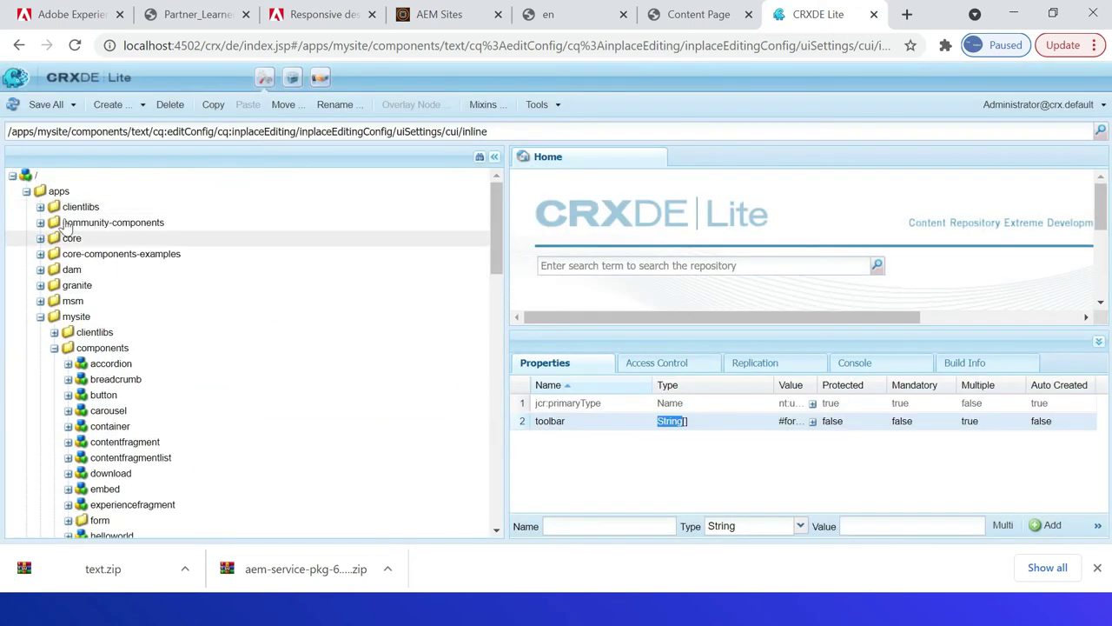
click(40, 238)
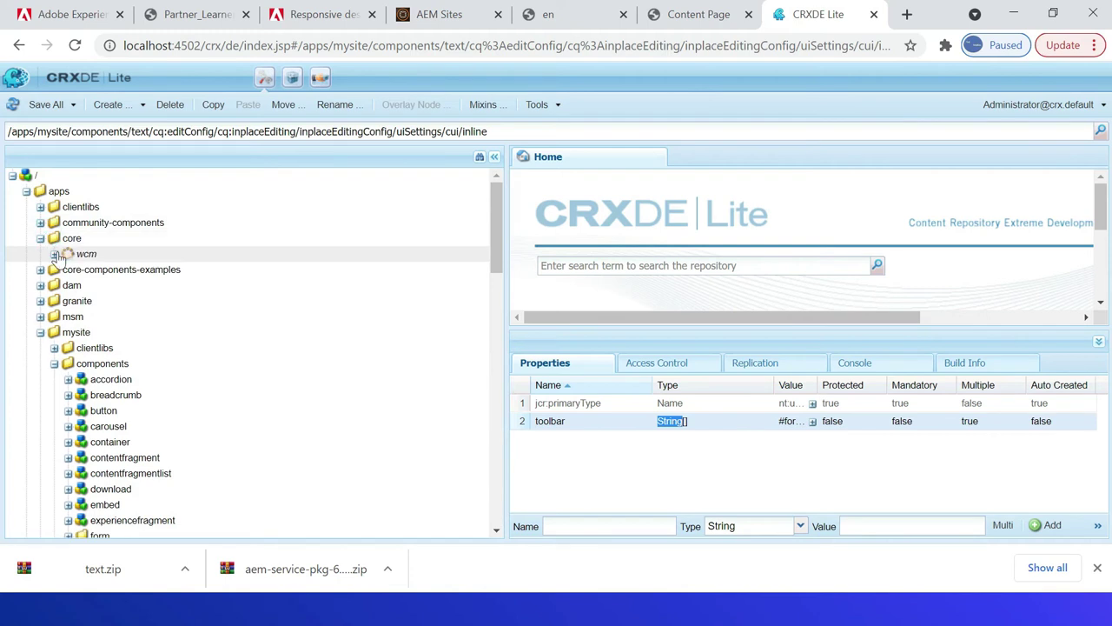
click(54, 254)
click(67, 269)
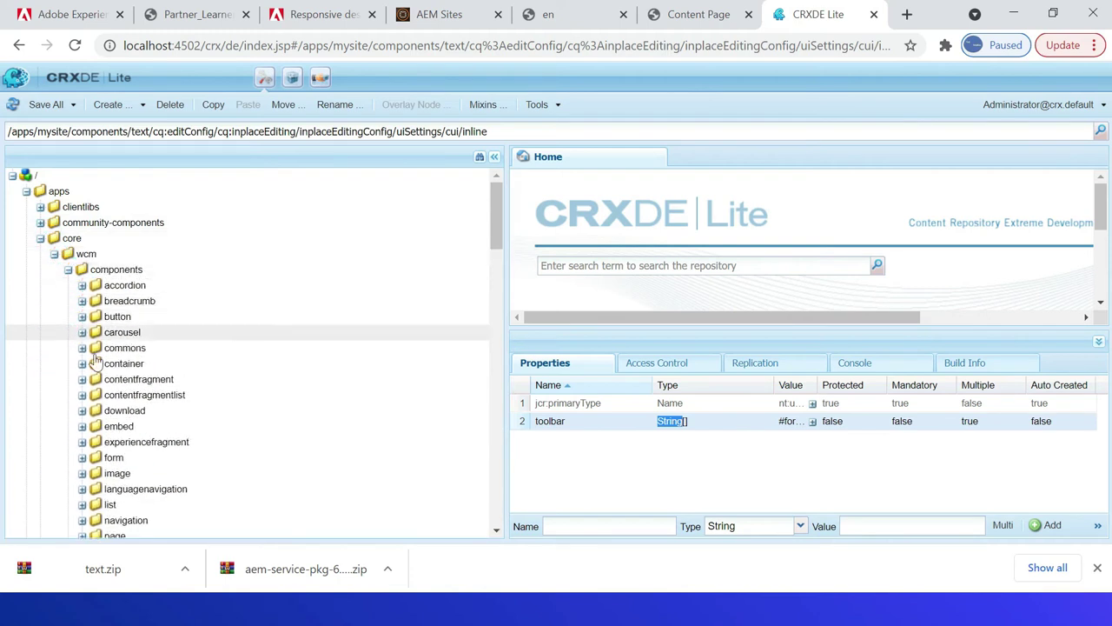
drag(495, 209, 504, 252)
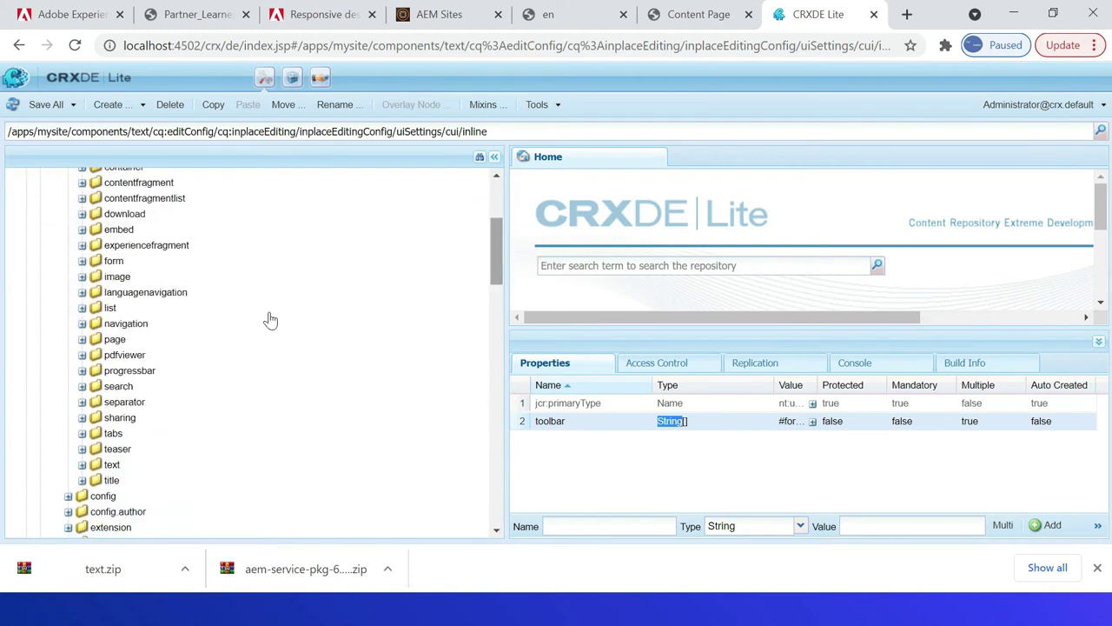
click(82, 465)
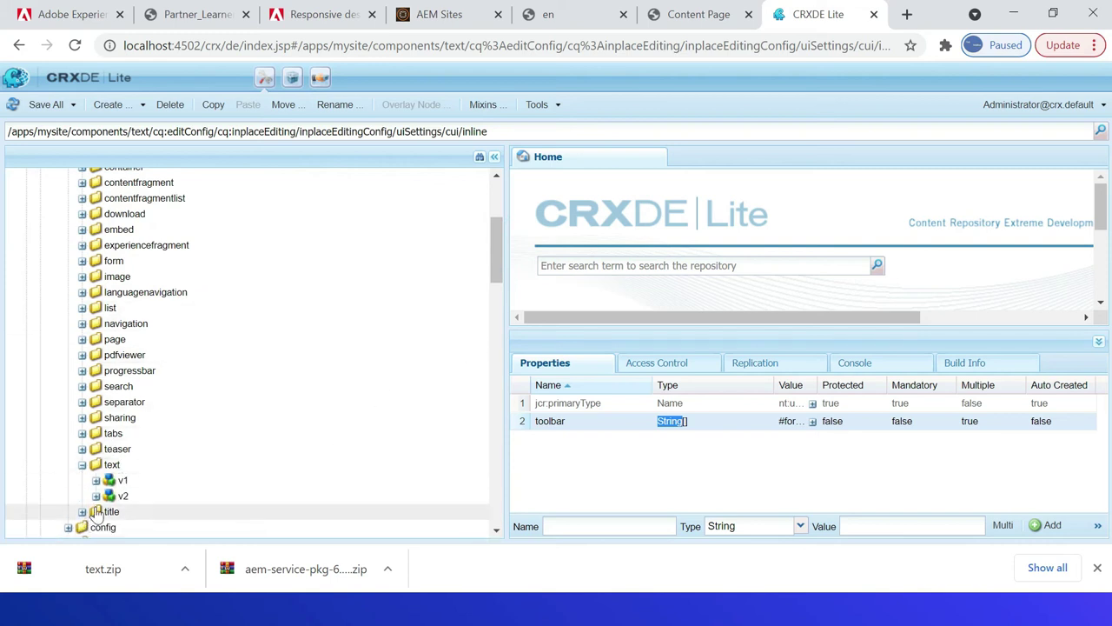
click(96, 495)
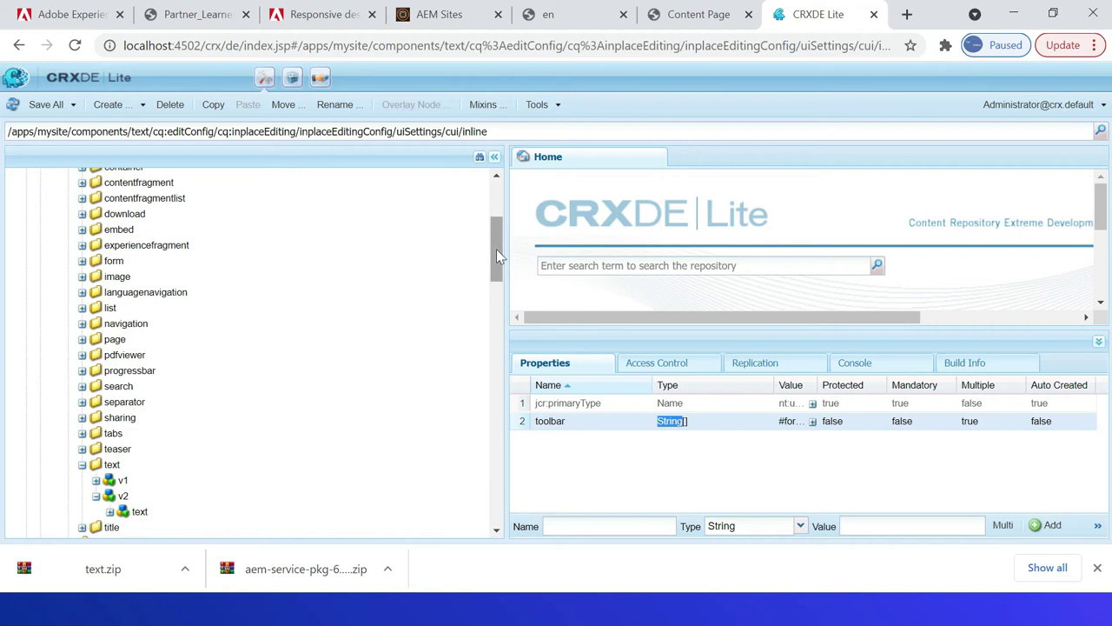
Expand the core Text v2 component's cq:dialog down to its content items
drag(496, 250, 508, 294)
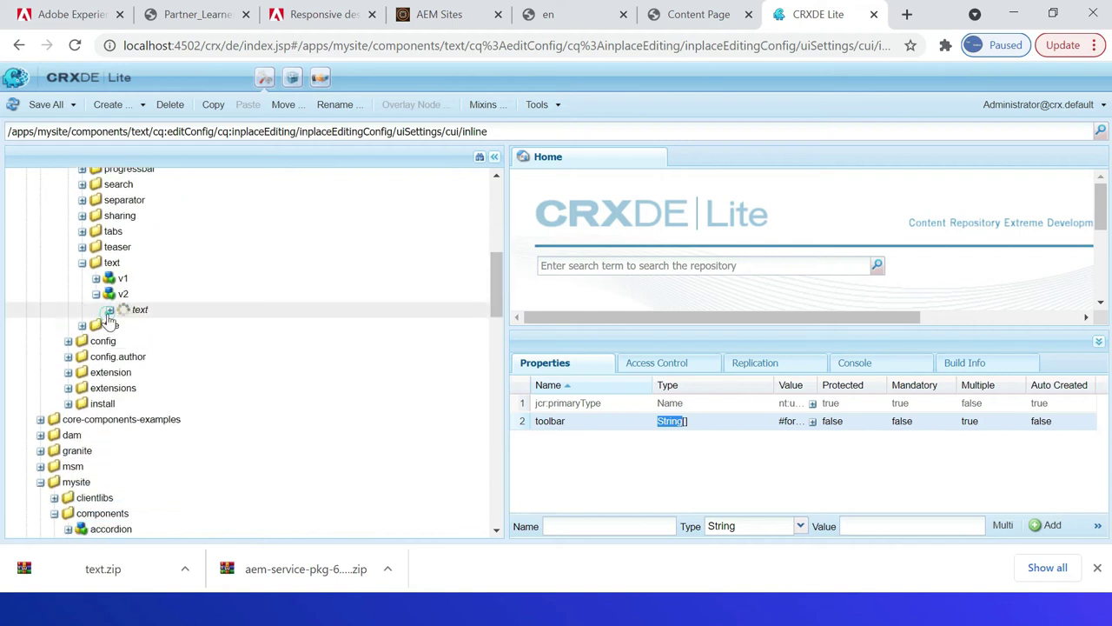
click(109, 310)
double_click(165, 341)
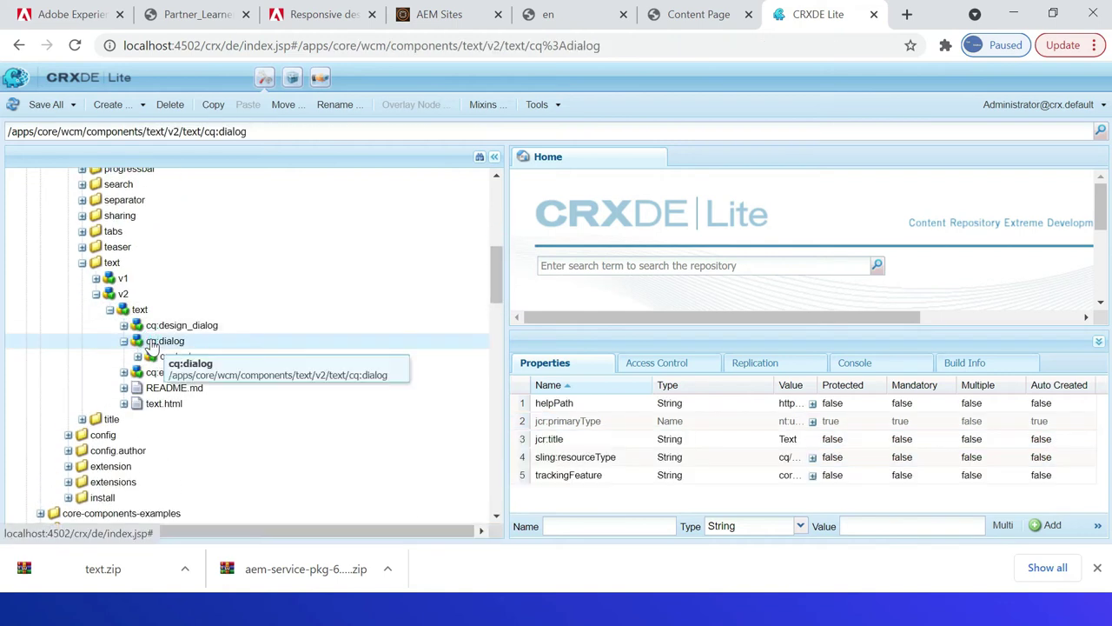
double_click(167, 362)
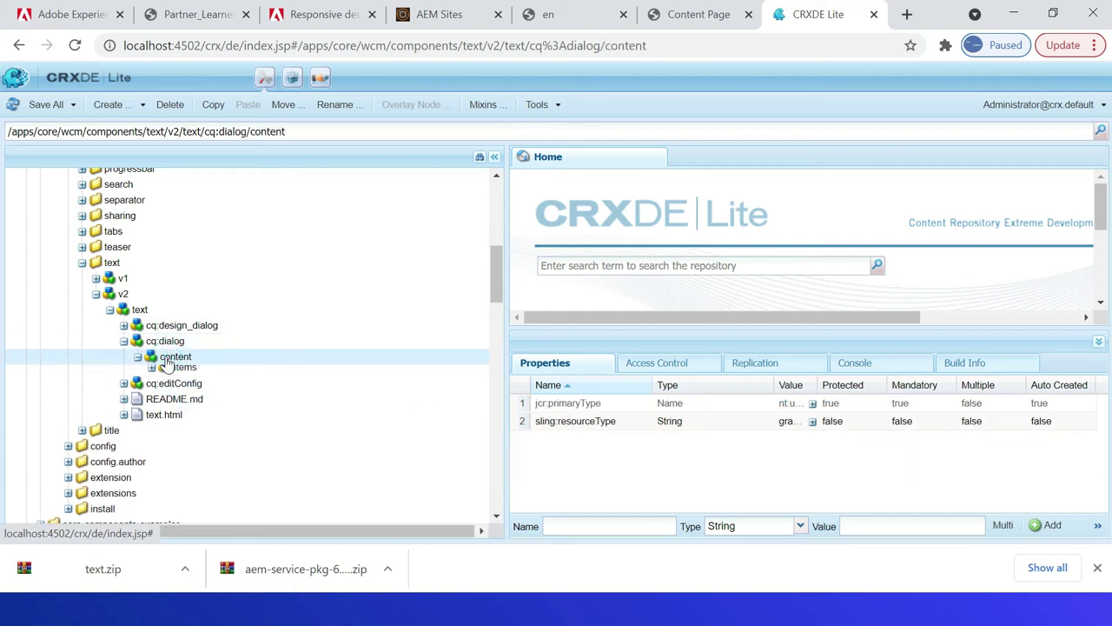
click(188, 390)
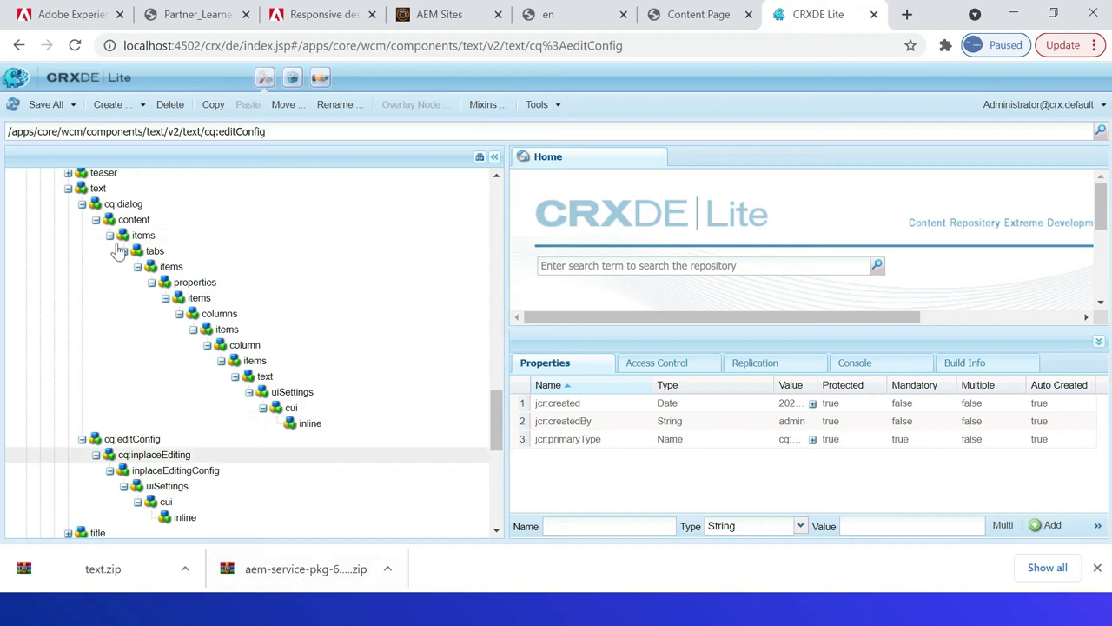
Insert a Text component into the drop zone at the bottom of the en page
key(ctrl+shift+Tab)
key(ctrl+shift+Tab)
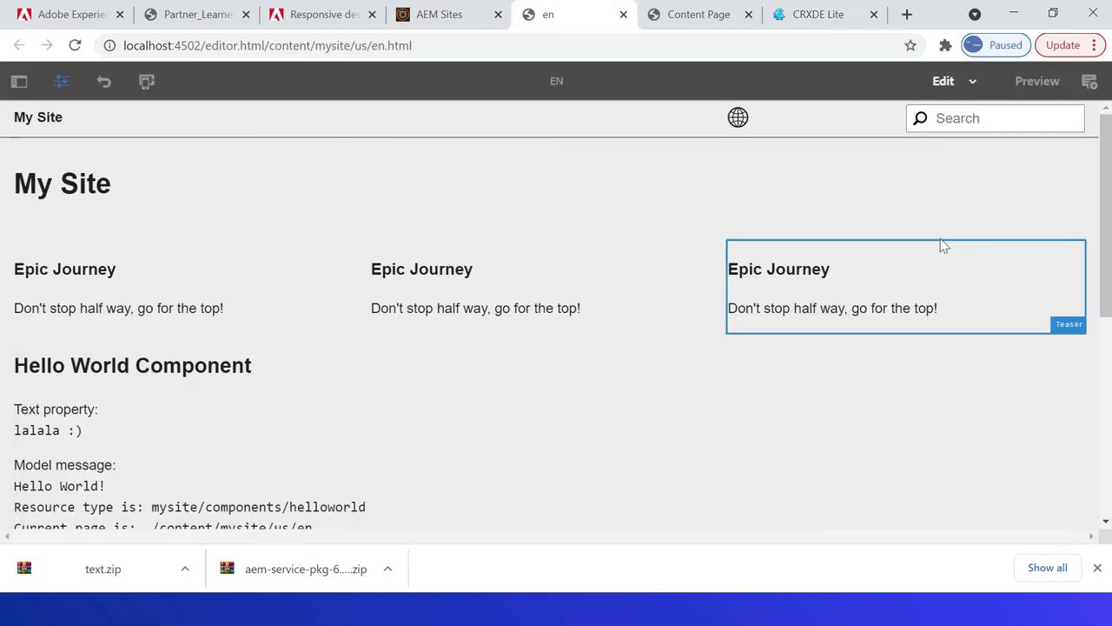
scroll(1106, 178, down, 4)
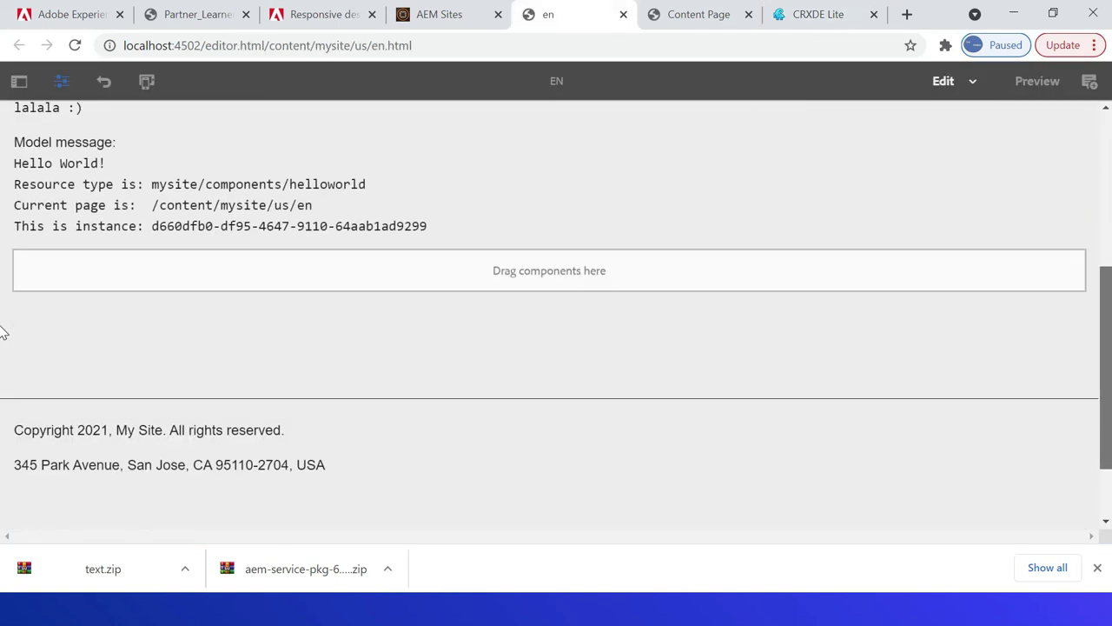
scroll(1106, 179, down, 1)
click(506, 178)
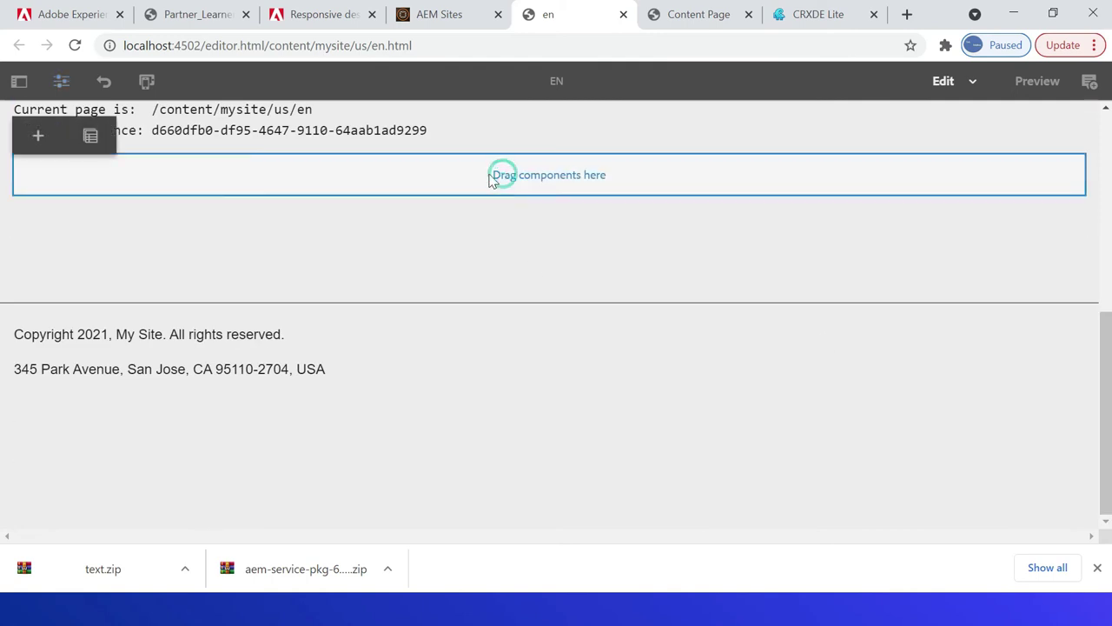
click(47, 139)
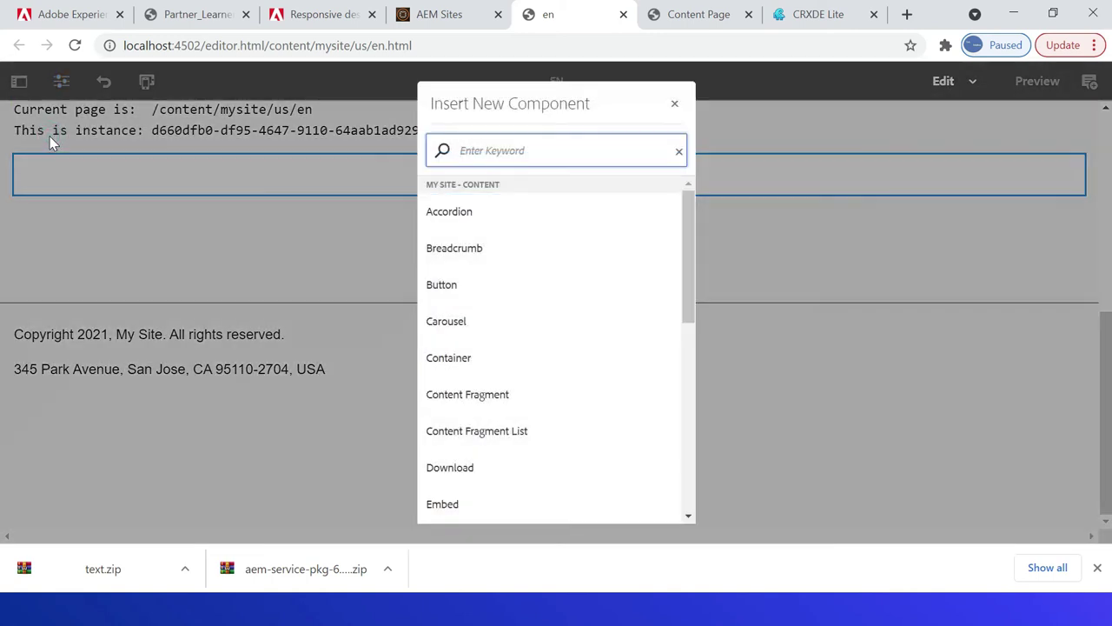
text(Text)
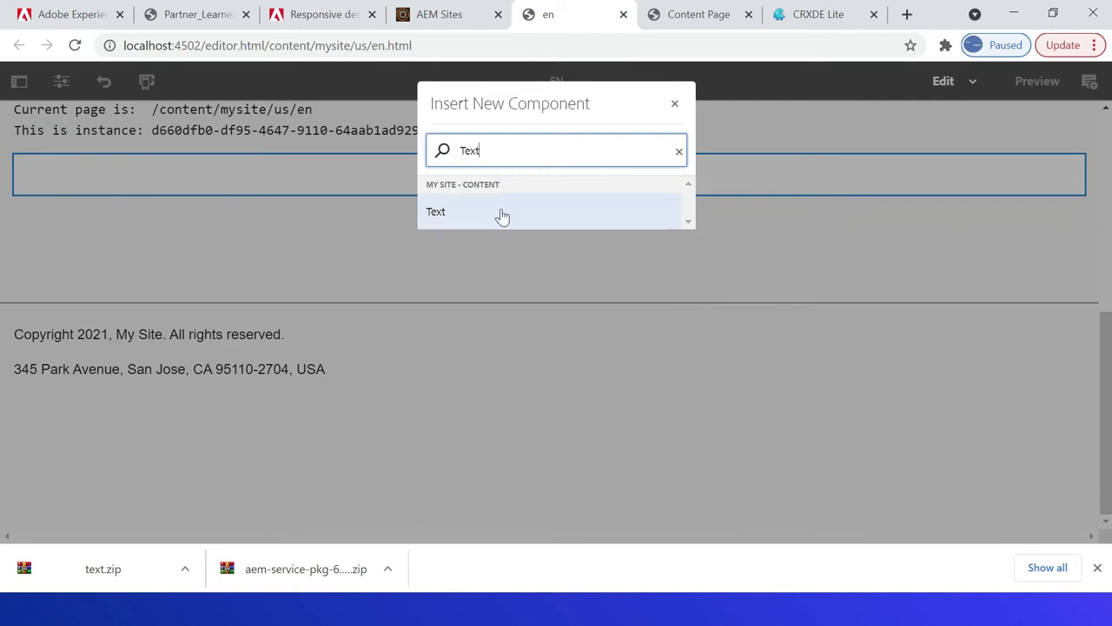
click(499, 215)
Add an anchor named 'test' before 'test content' in the text and save it
double_click(391, 178)
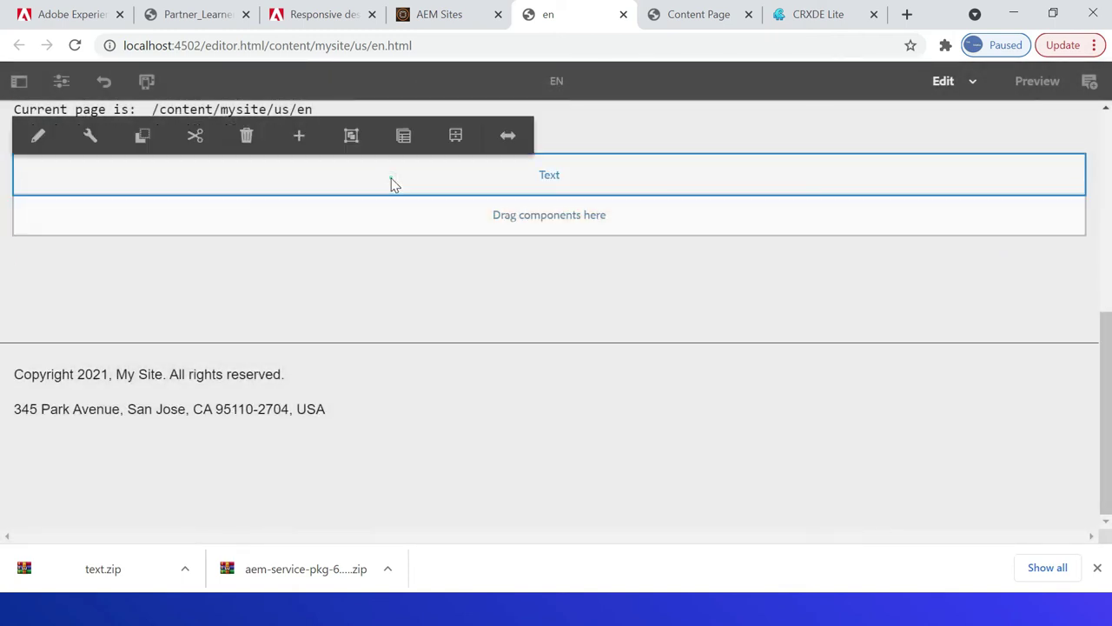
click(392, 240)
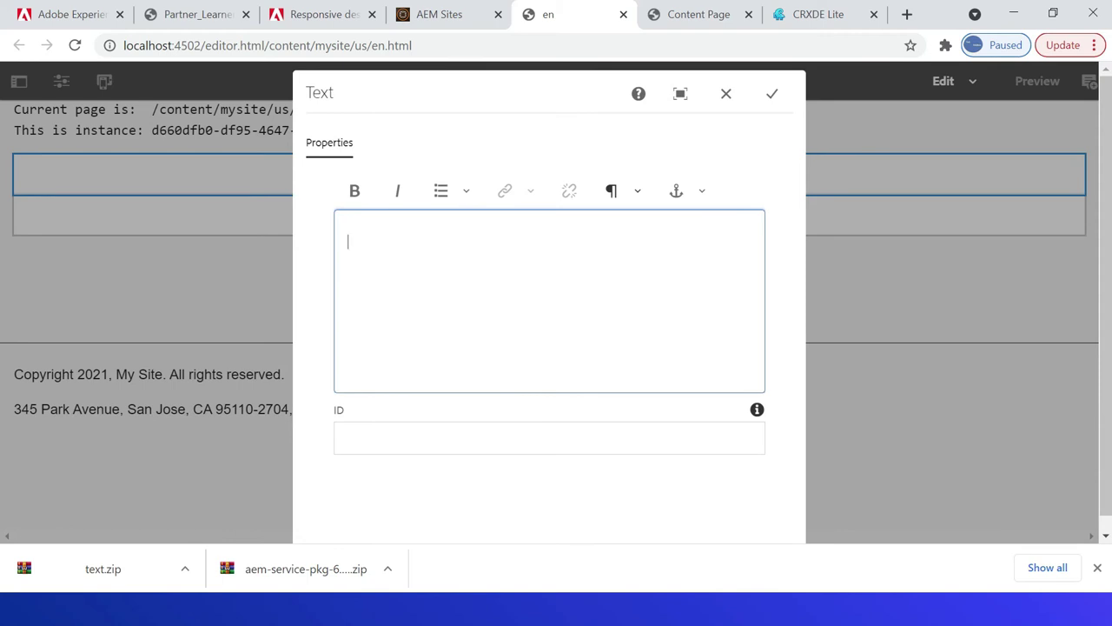
click(357, 244)
text(test content)
click(345, 242)
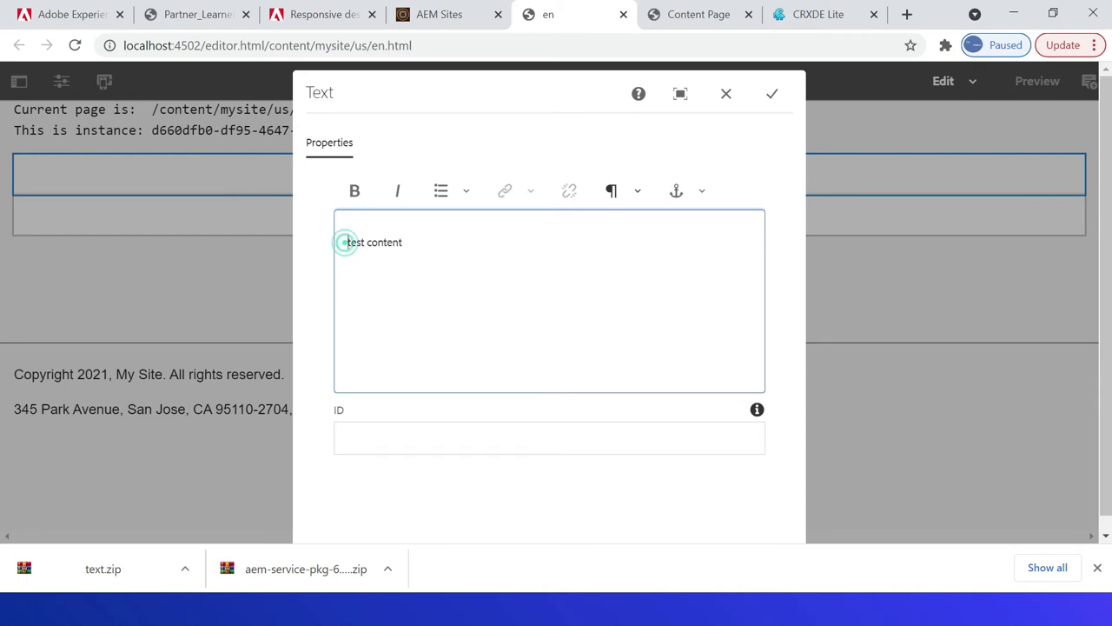
click(677, 193)
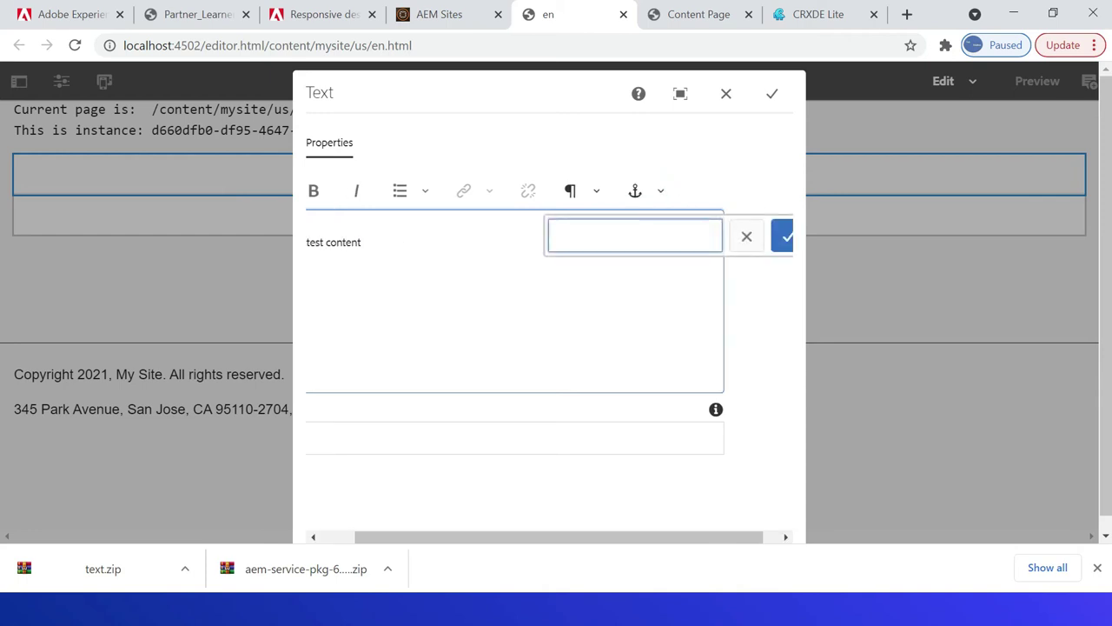
text(test)
click(789, 248)
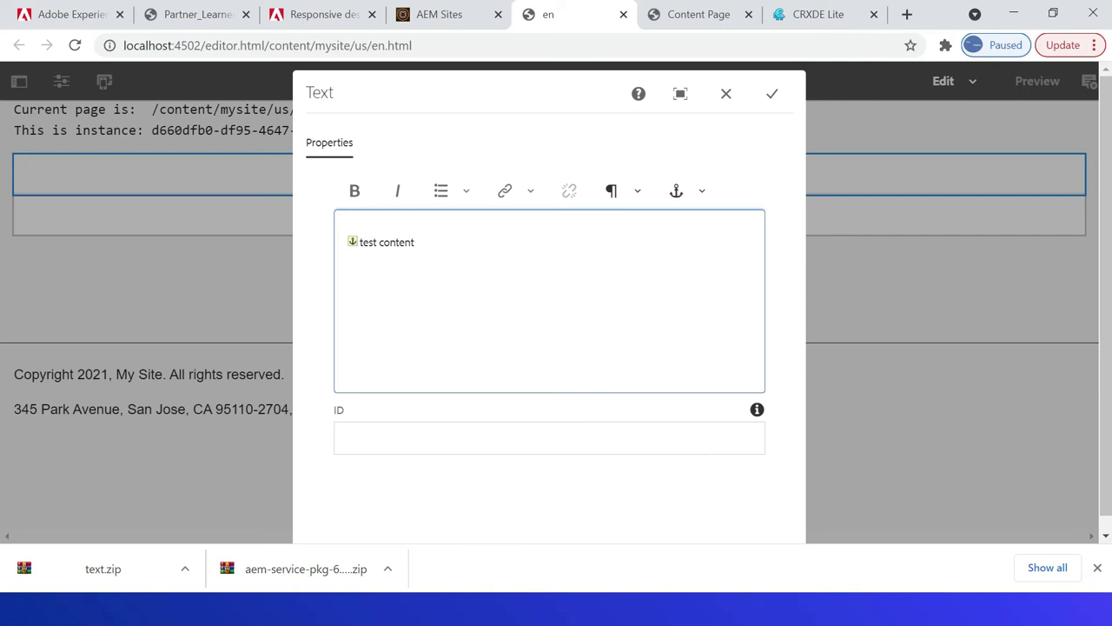
click(771, 93)
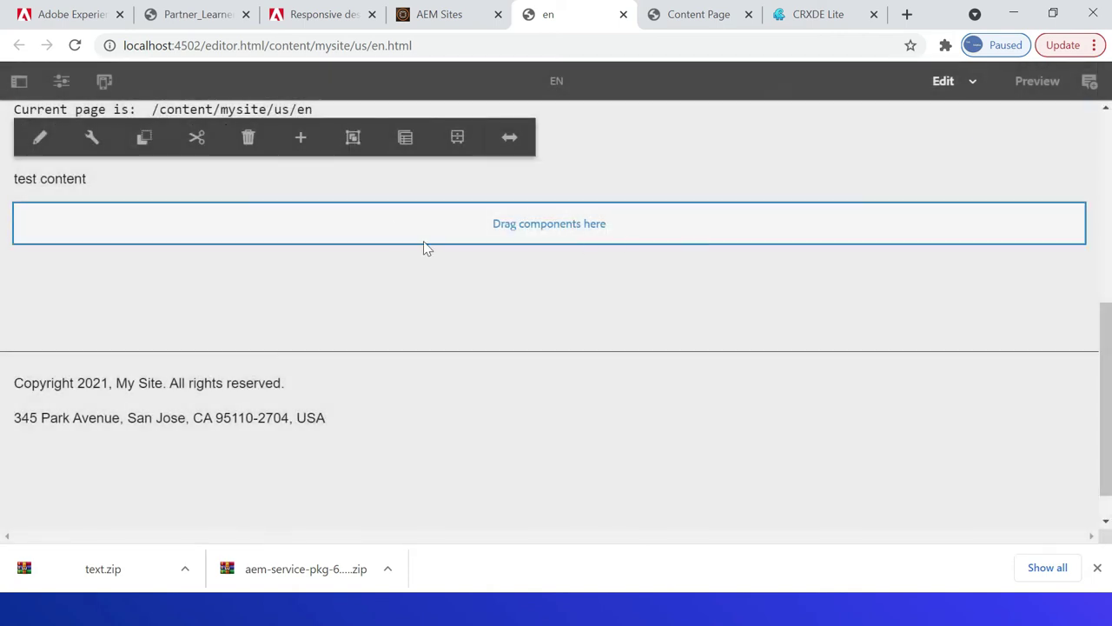
Insert a second Text component and move it above the Hello World Component
click(395, 224)
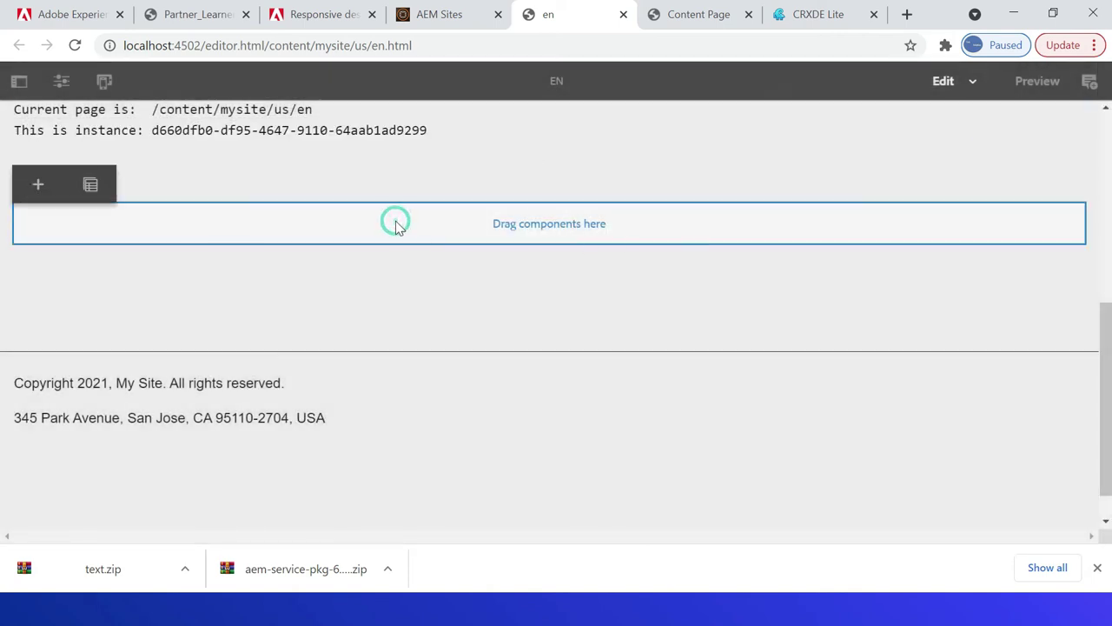
click(33, 186)
text(Tex)
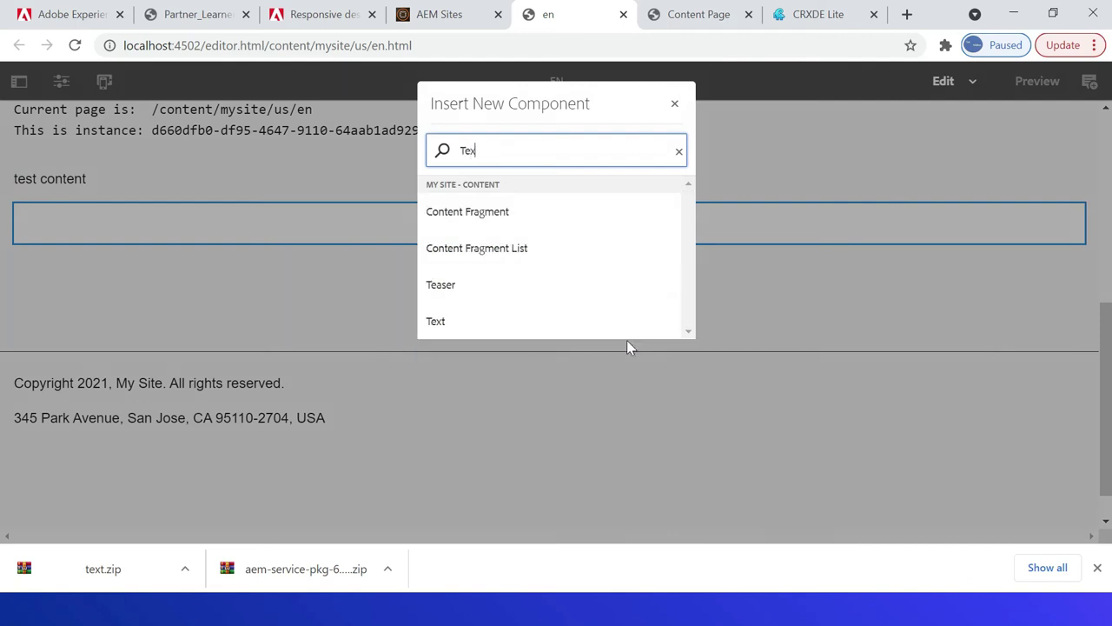
text(t)
click(495, 211)
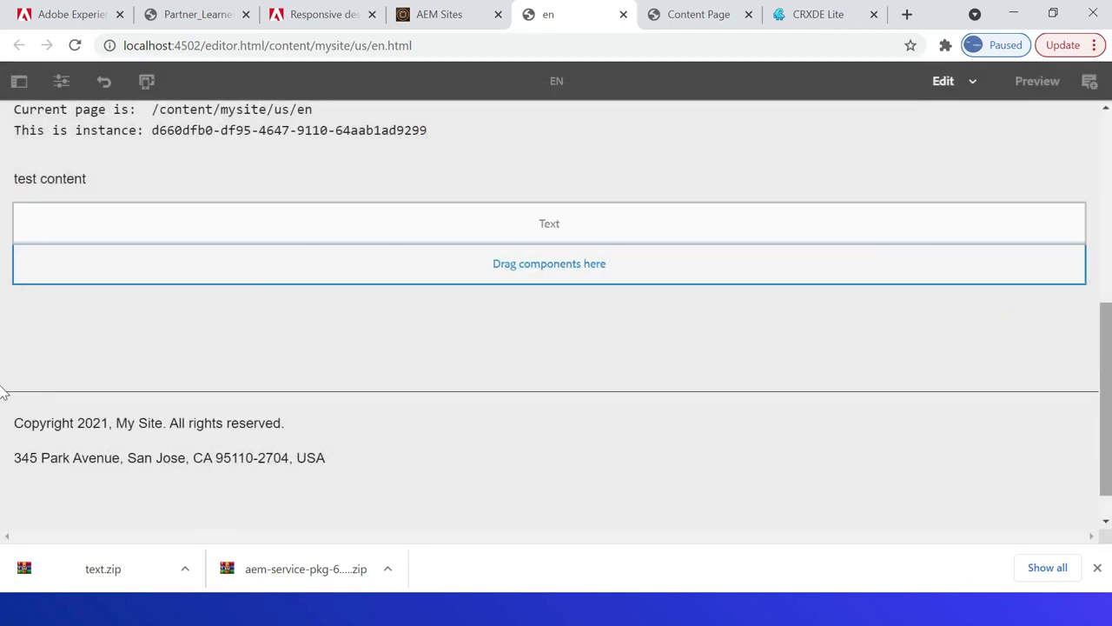
mouse_move(708, 224)
mouse_down()
mouse_move(702, 116)
mouse_move(718, 139)
mouse_up()
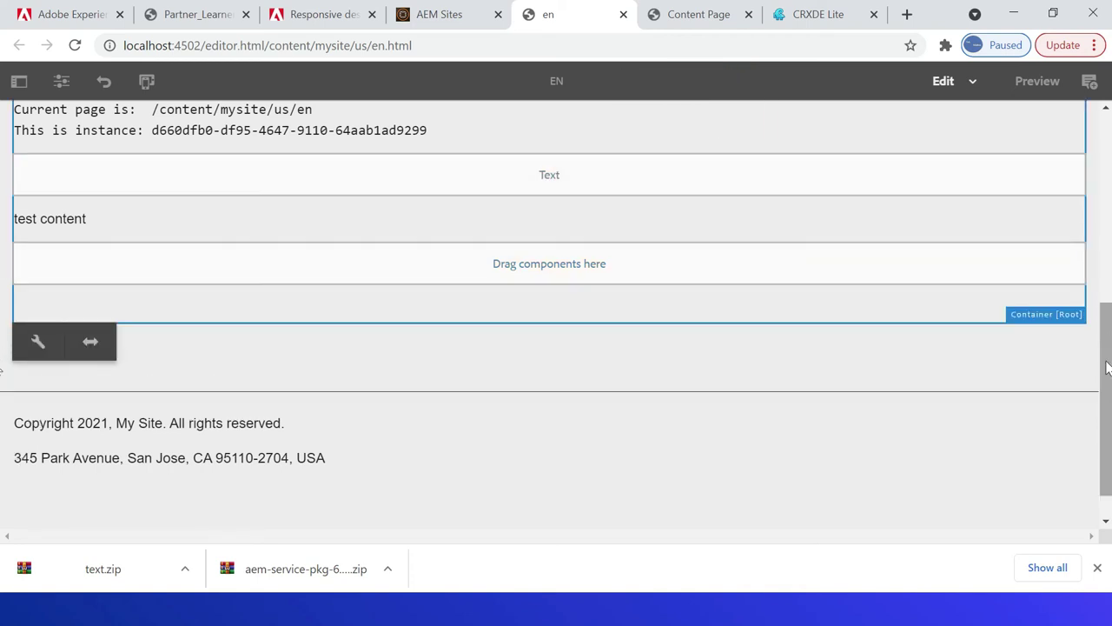
mouse_move(1106, 367)
mouse_down()
mouse_move(1107, 202)
mouse_move(1106, 241)
mouse_up()
drag(506, 460, 449, 236)
Link the word 'test' to the #test anchor path and save the text
double_click(565, 224)
text(test)
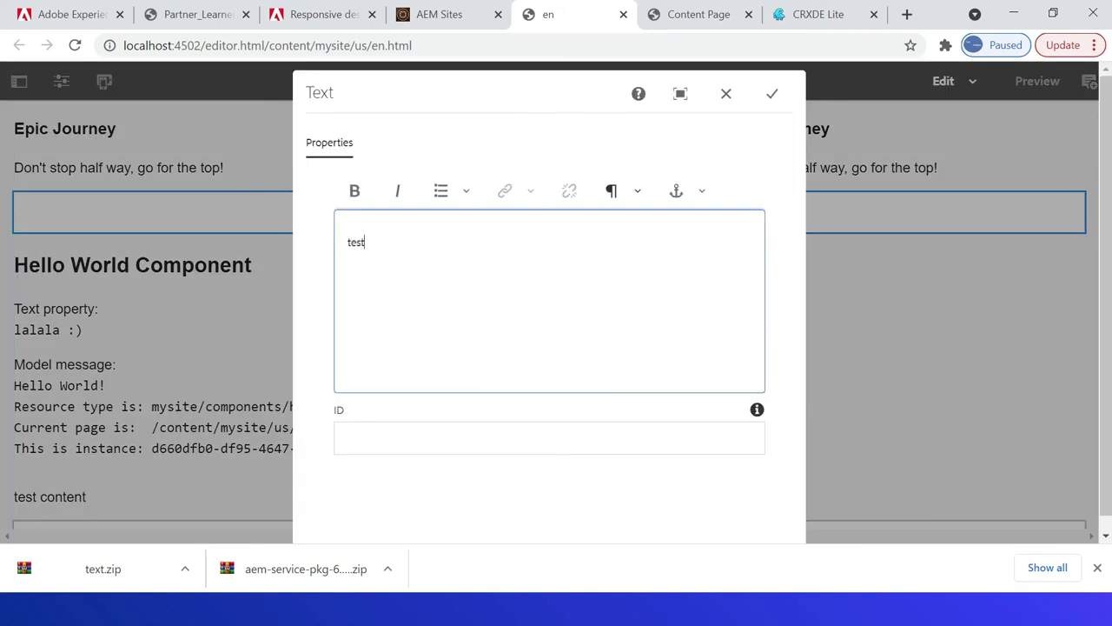
double_click(355, 243)
click(531, 194)
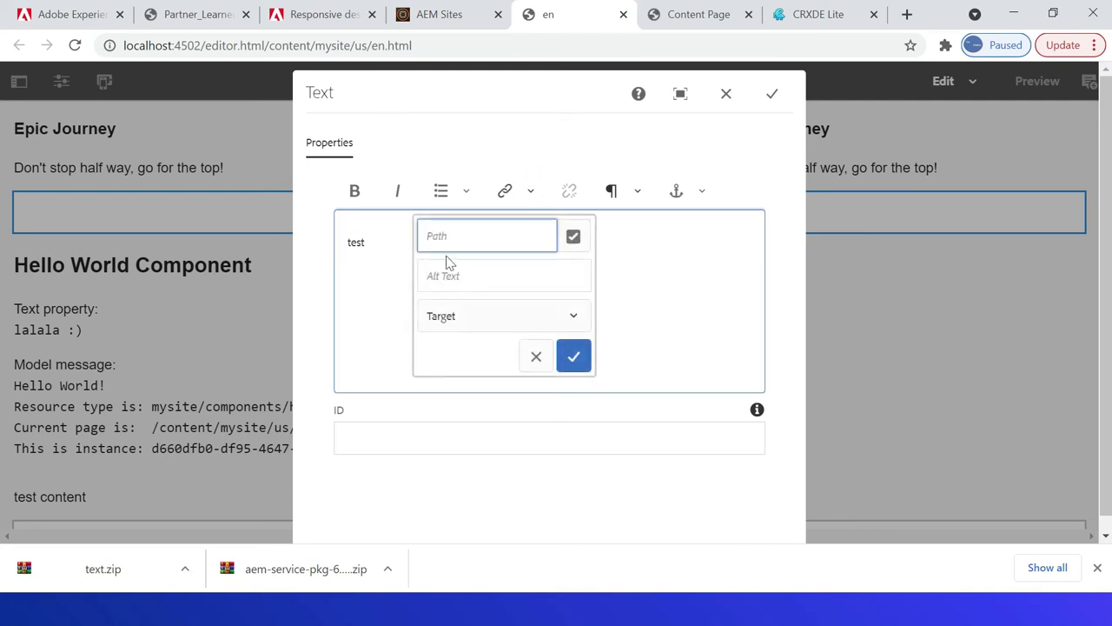
click(568, 318)
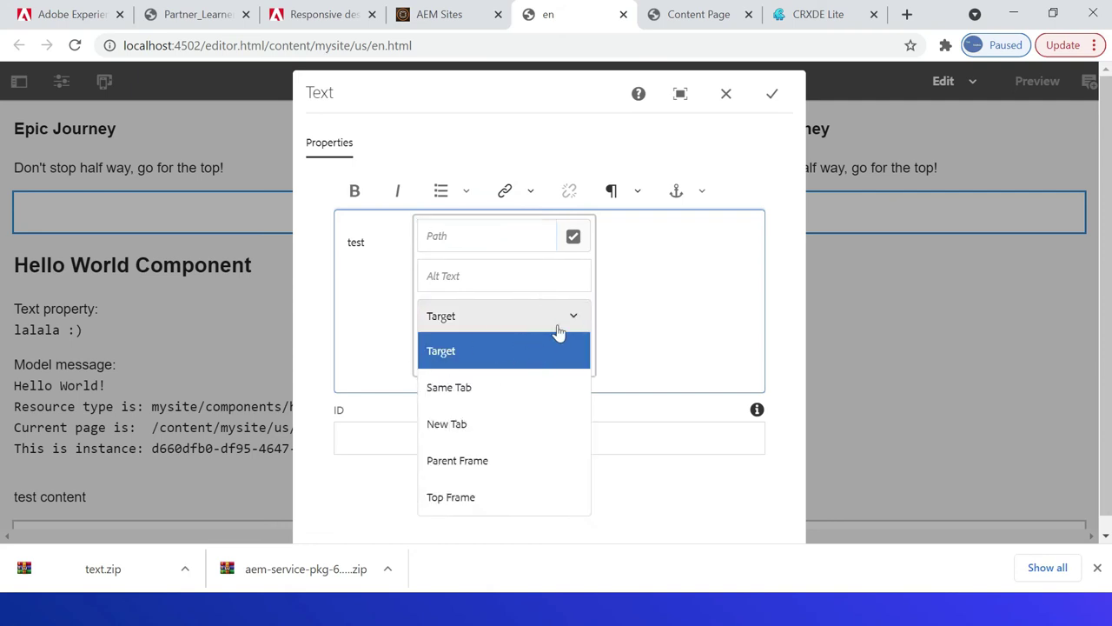
click(490, 350)
click(462, 237)
text(#test)
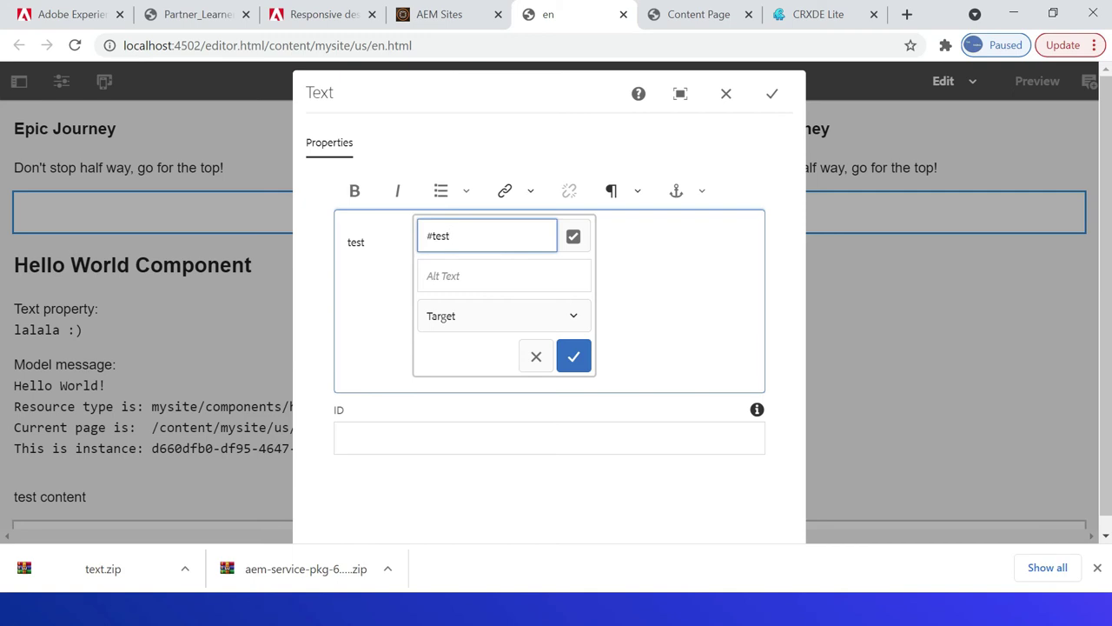
click(574, 356)
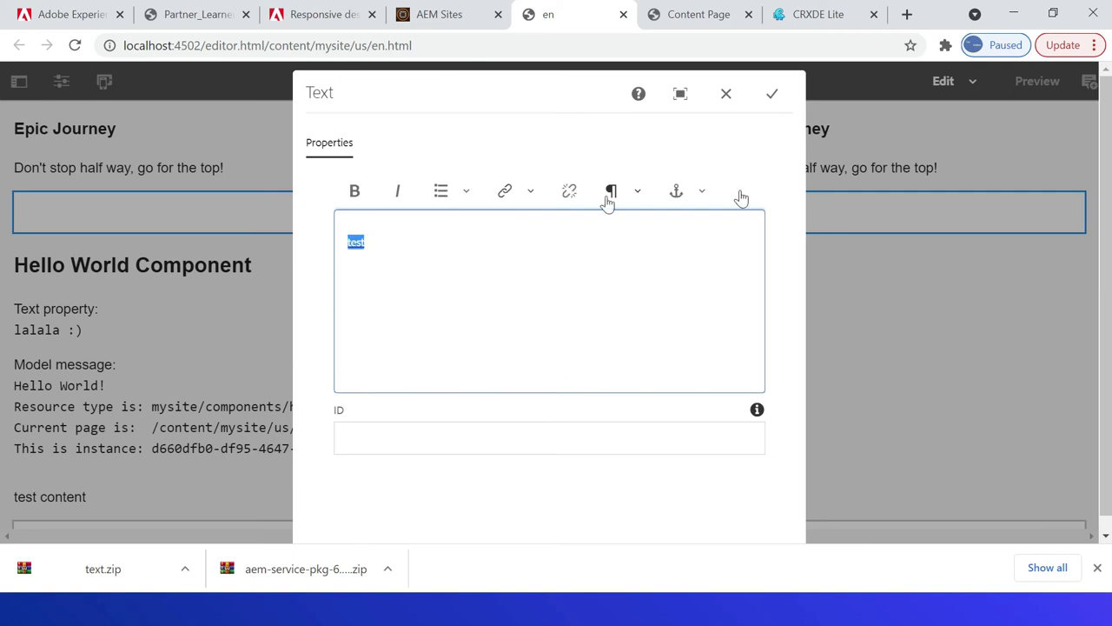
click(771, 96)
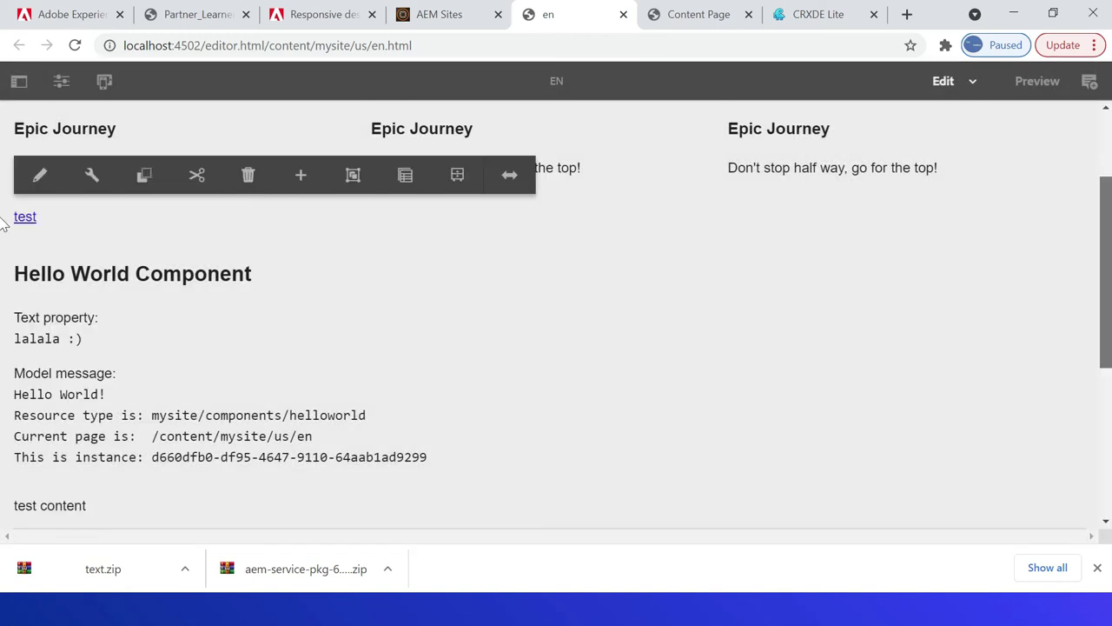
scroll(1086, 300, down, 3)
Insert an Image component and place it above the test content
click(336, 321)
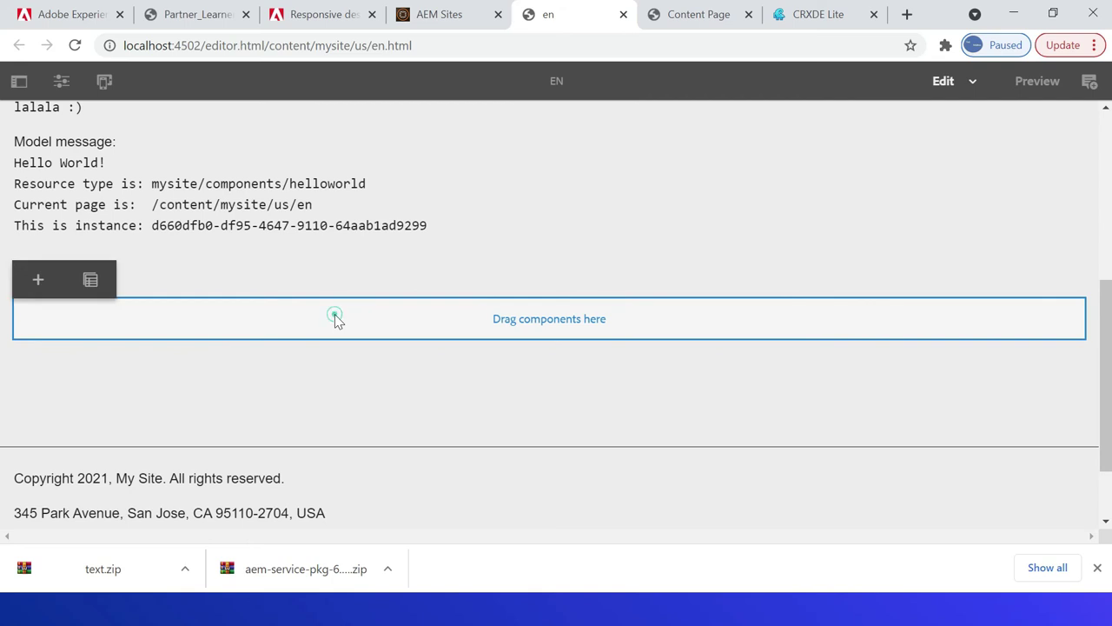
click(38, 279)
text(im)
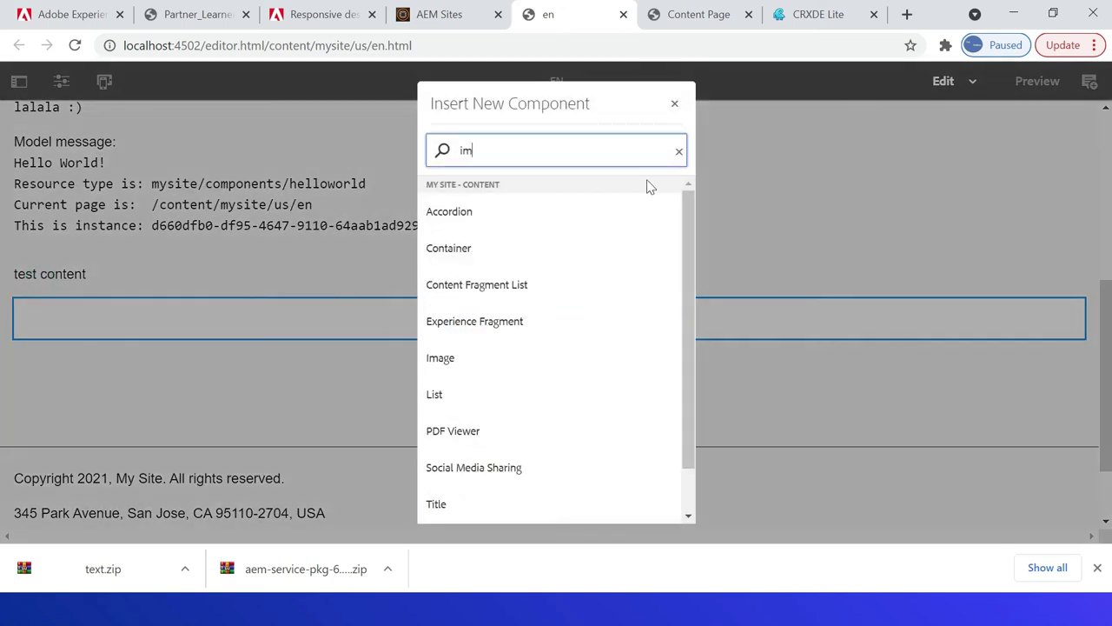
text(age)
click(484, 218)
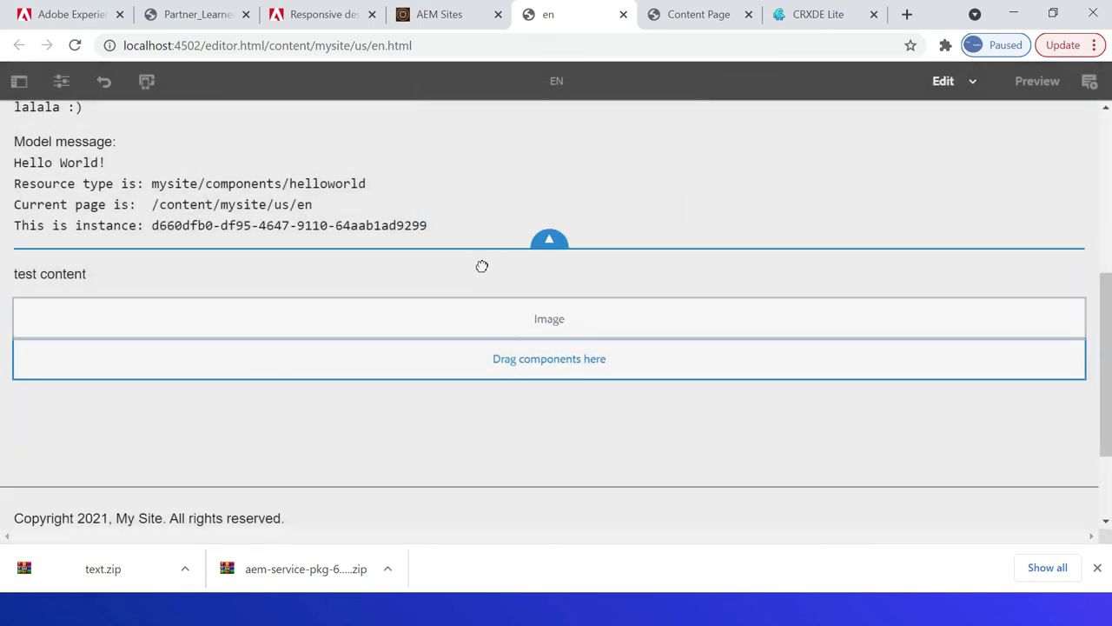
drag(506, 325, 482, 266)
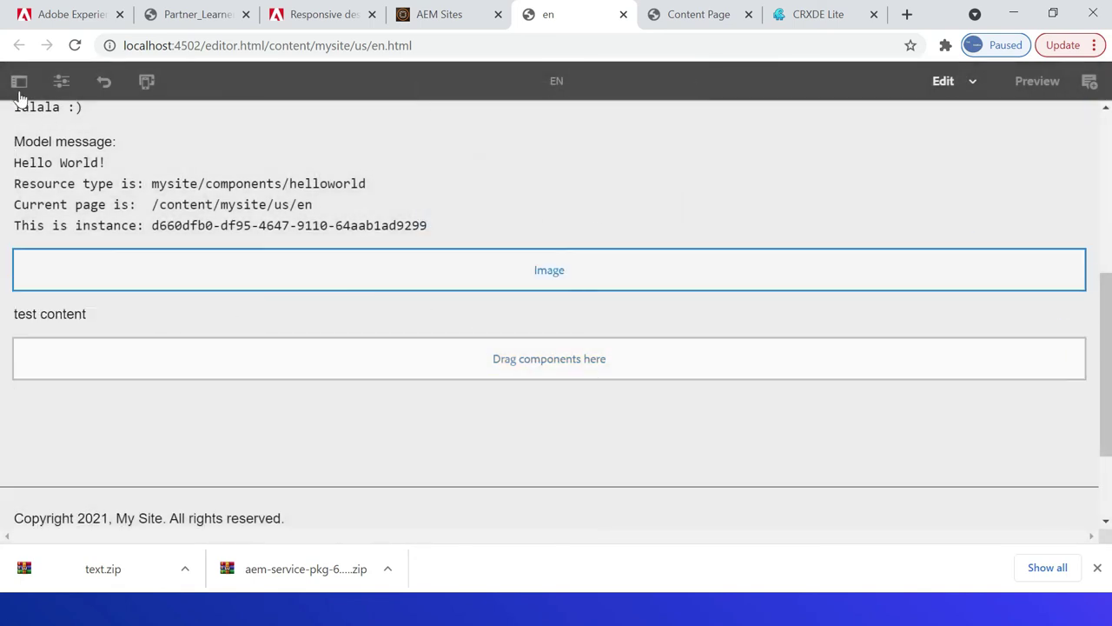
Set social-sharing.svg from the Assets panel as the Image component's picture
click(20, 84)
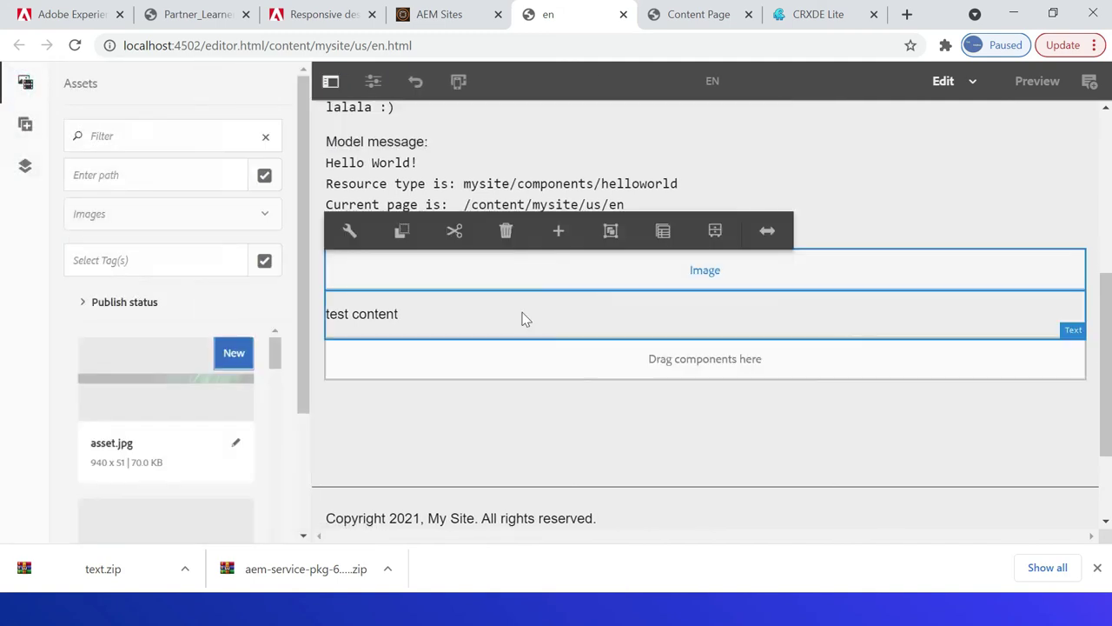
click(349, 230)
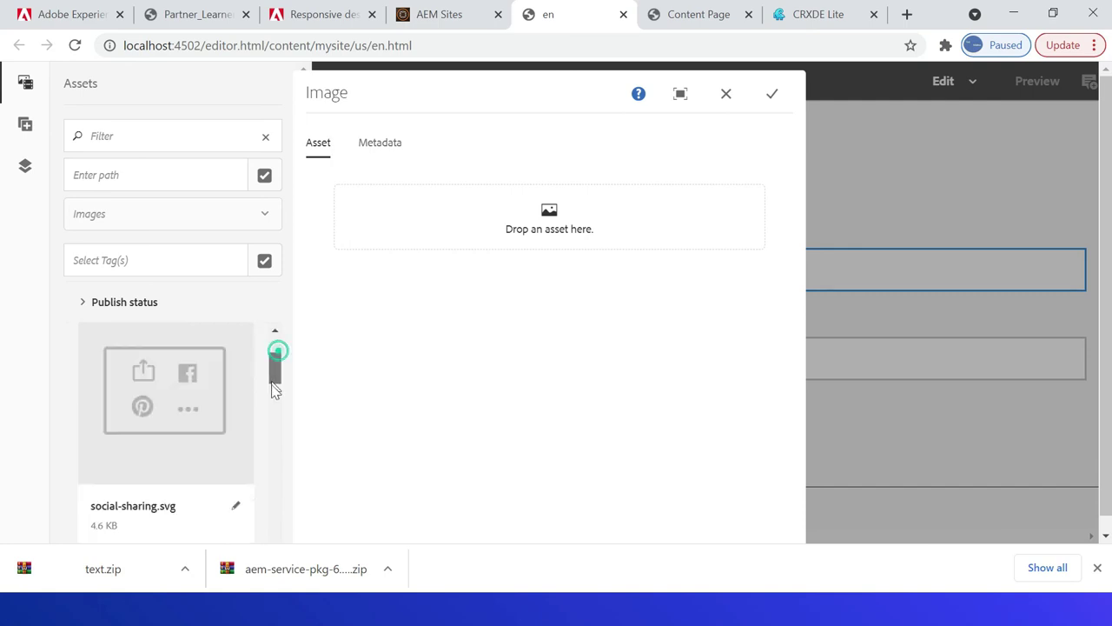
drag(274, 352, 269, 373)
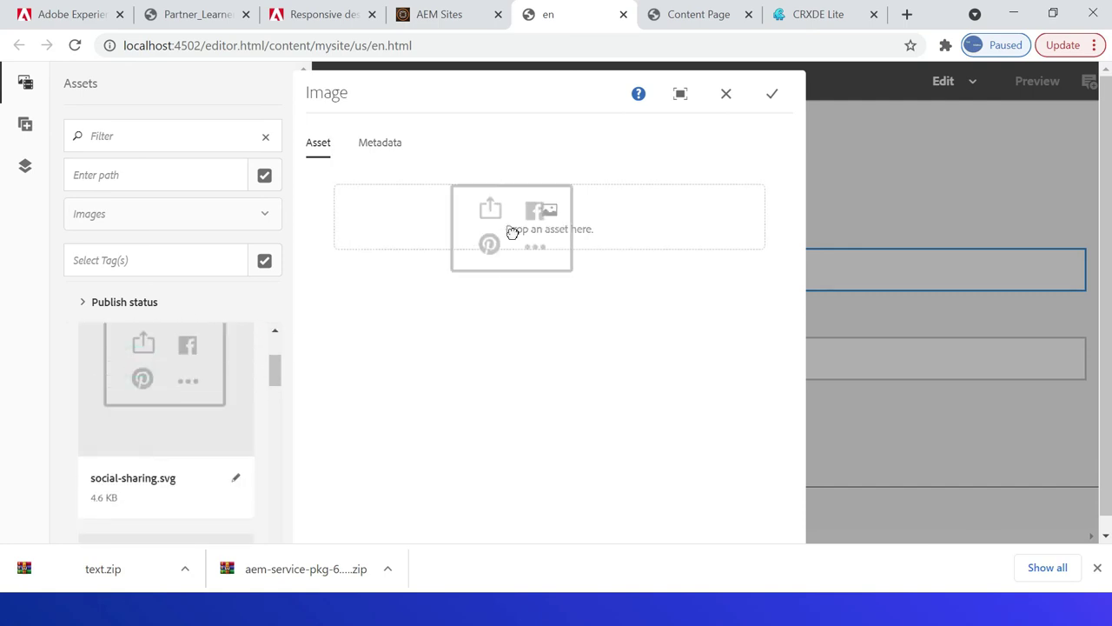
drag(139, 365, 511, 231)
click(774, 96)
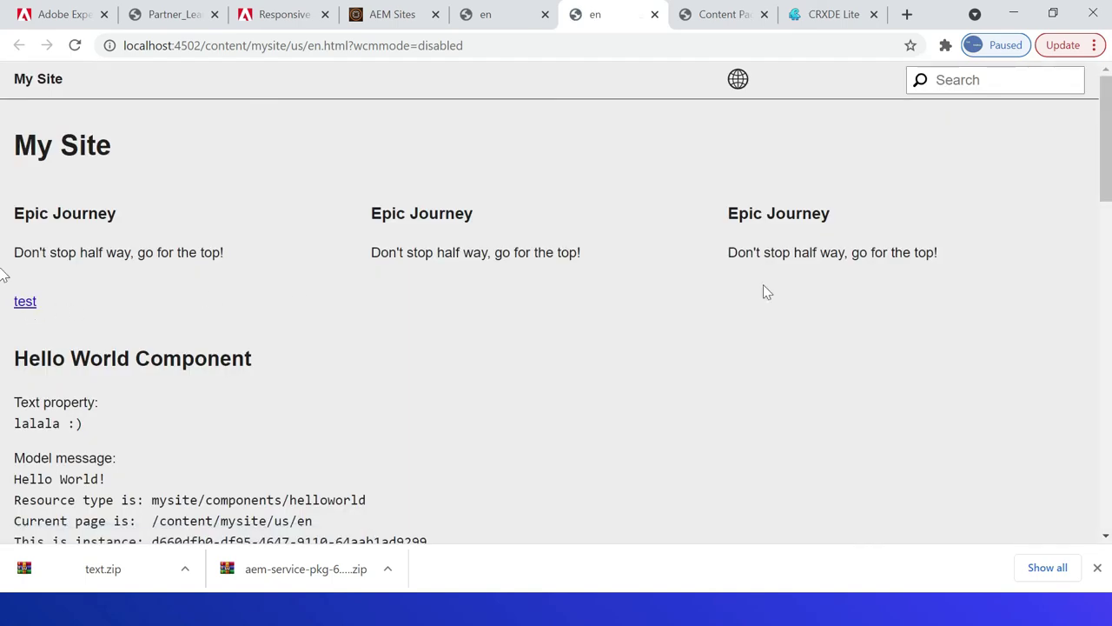
On the published-view page, follow the 'test' link twice to confirm it jumps to the anchor
drag(1105, 281, 1107, 516)
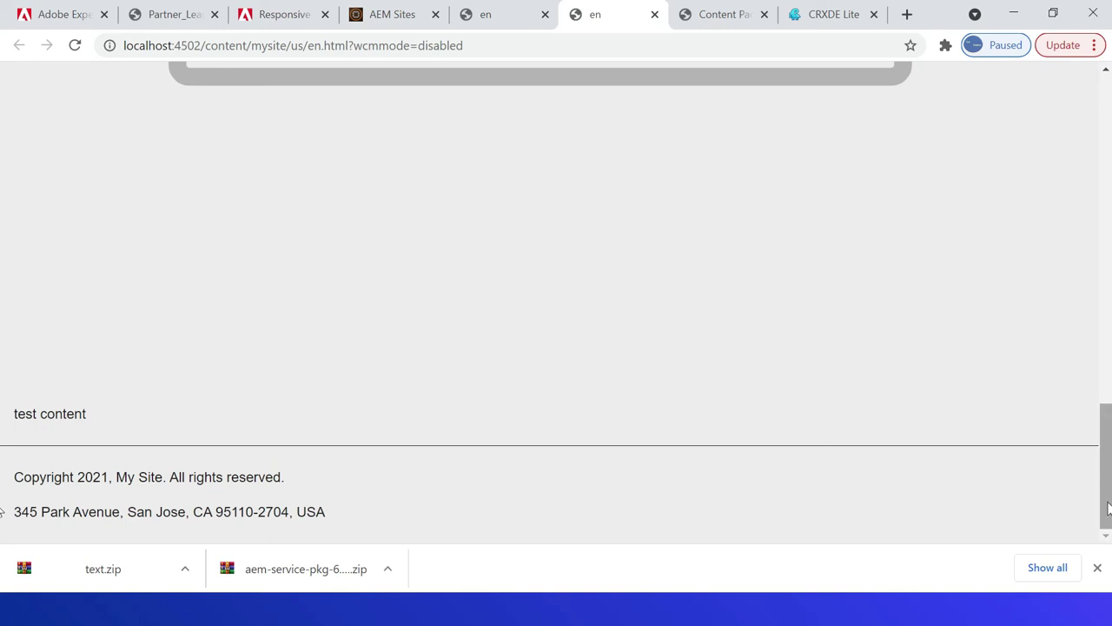
key(Home)
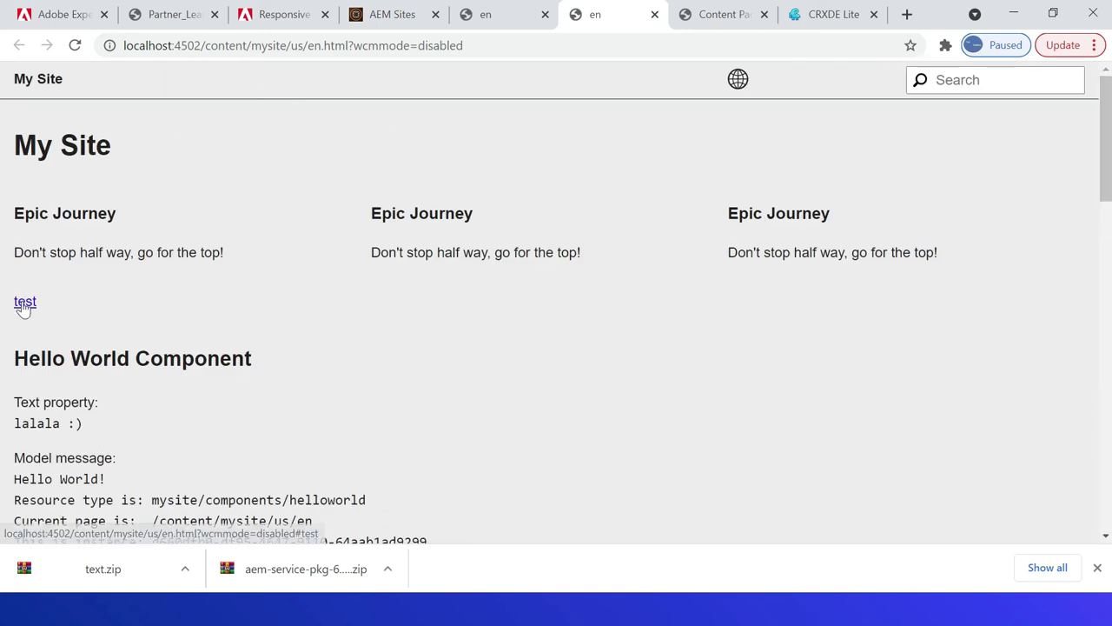
click(24, 302)
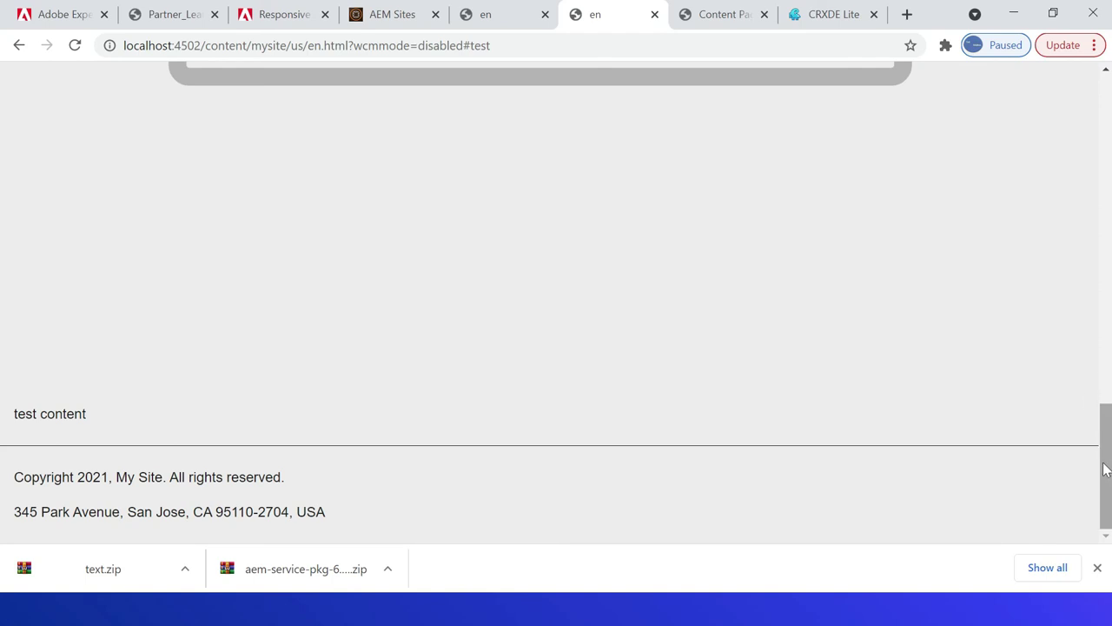
drag(1105, 469, 1105, 113)
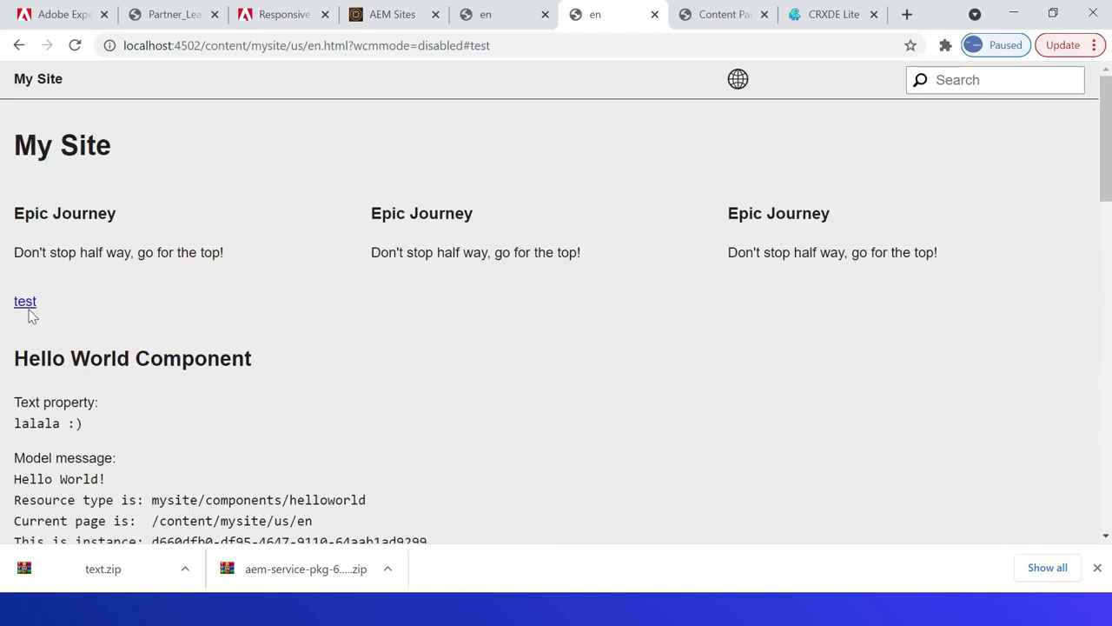
click(26, 301)
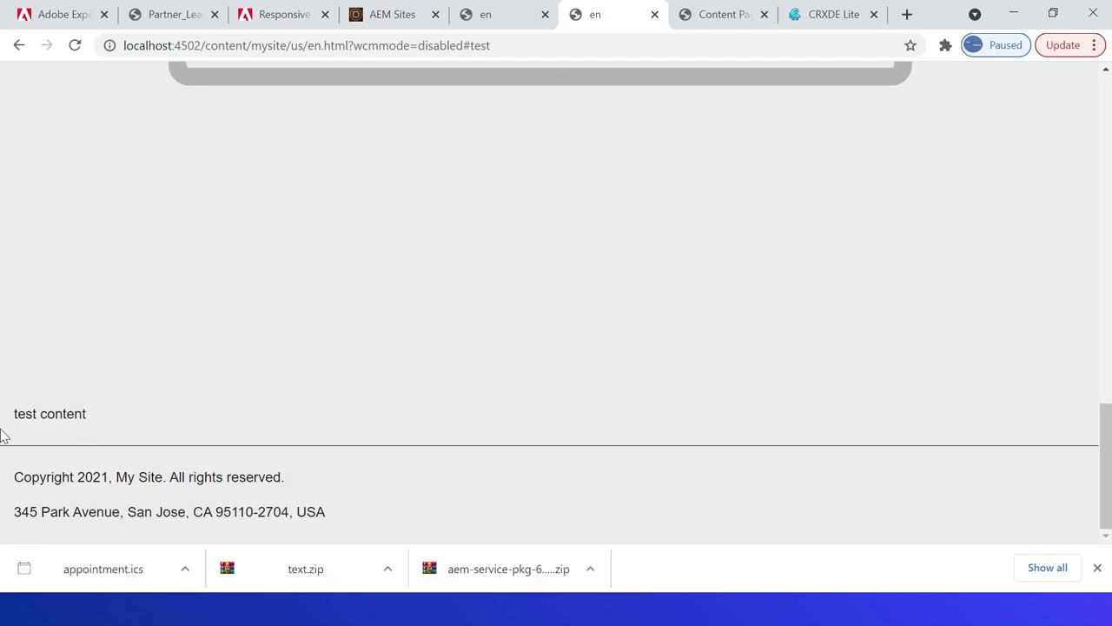
Inspect 'test content' in DevTools to reveal the preceding element with id test
right_click(73, 412)
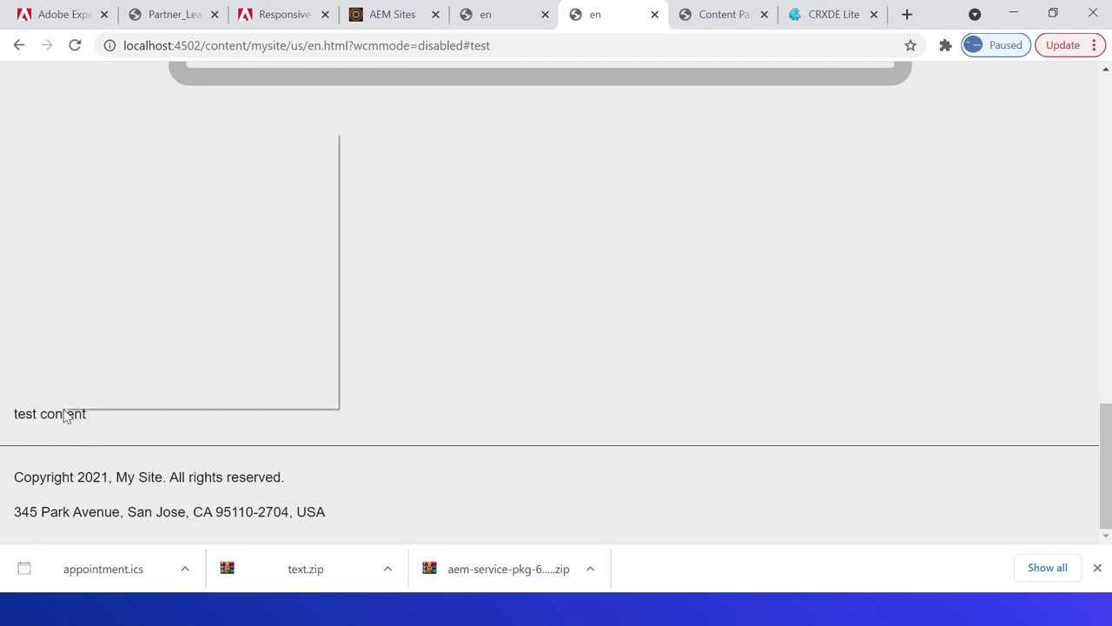
click(125, 392)
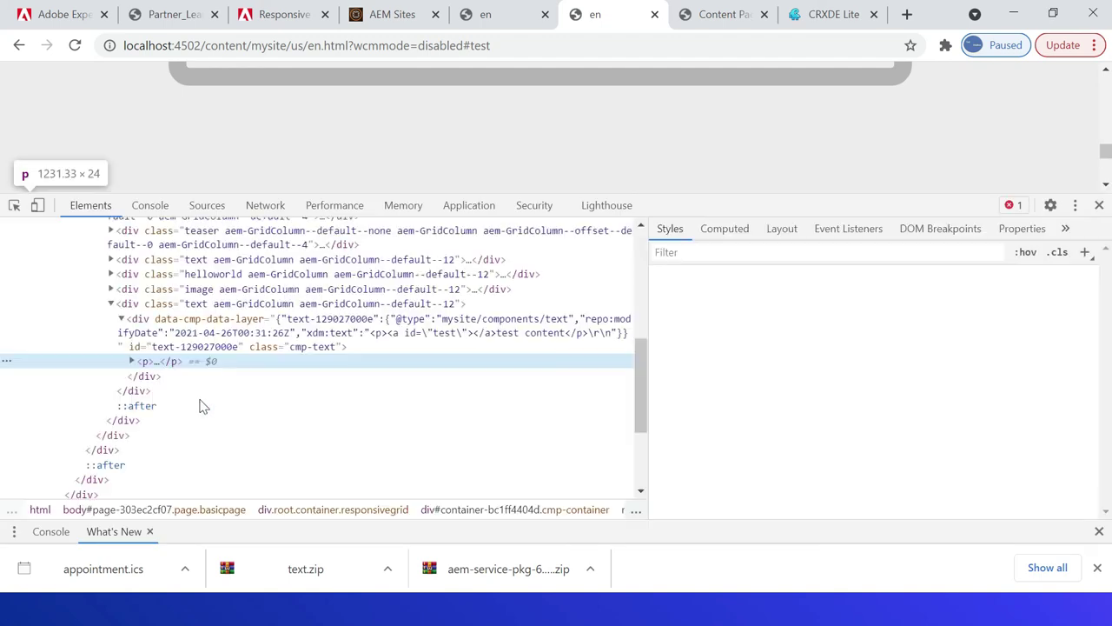
click(132, 362)
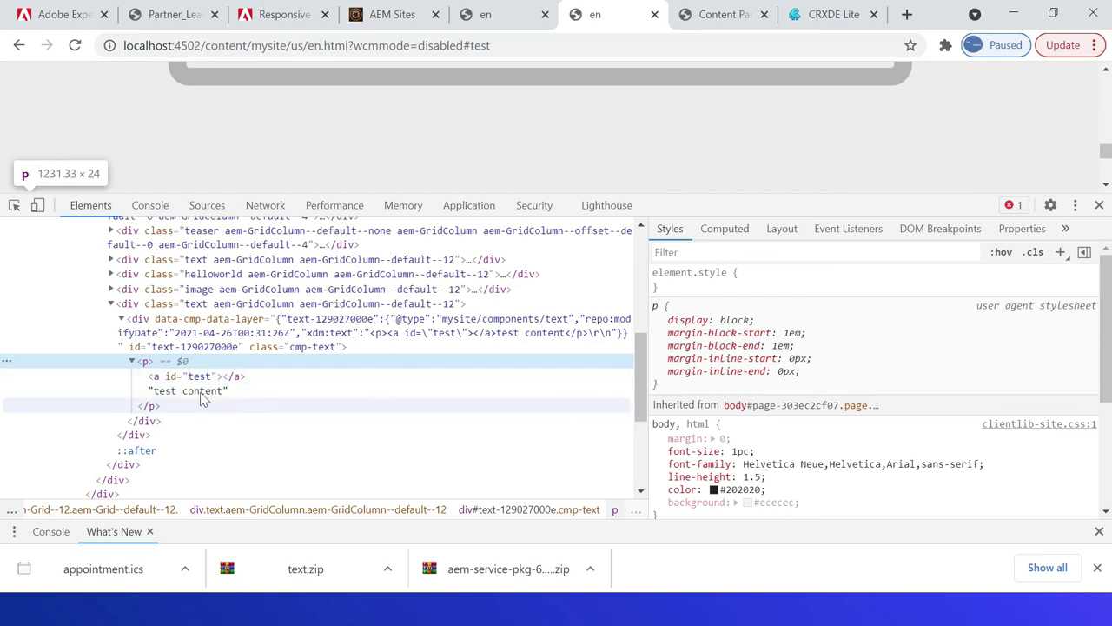
drag(1105, 152, 1105, 92)
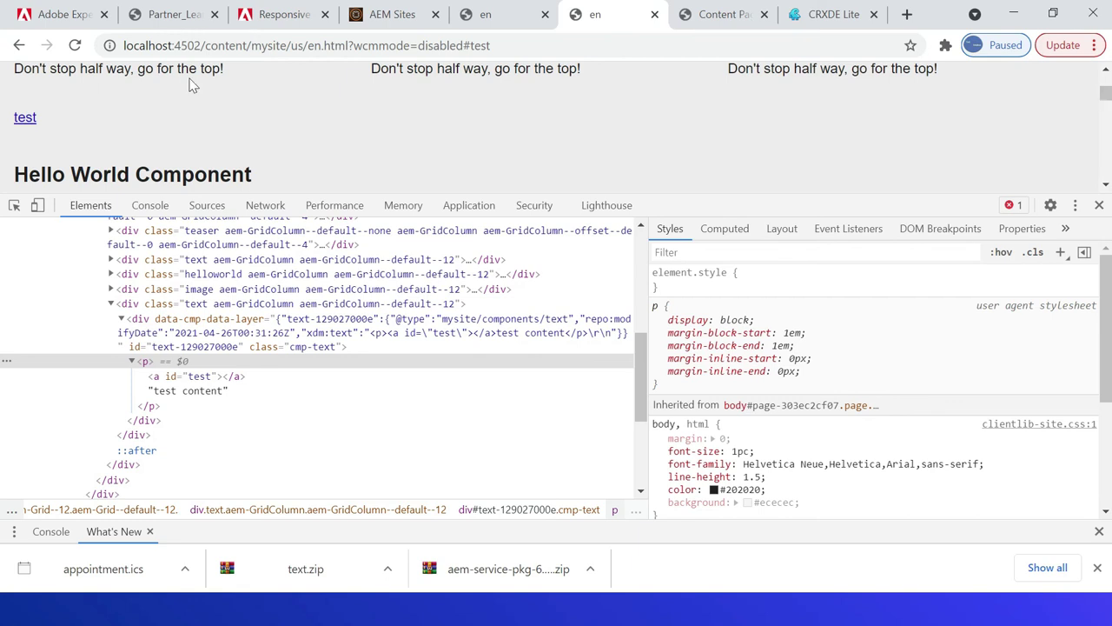
Inspect the 'test' link to confirm it targets #test, then return to the editor
right_click(25, 123)
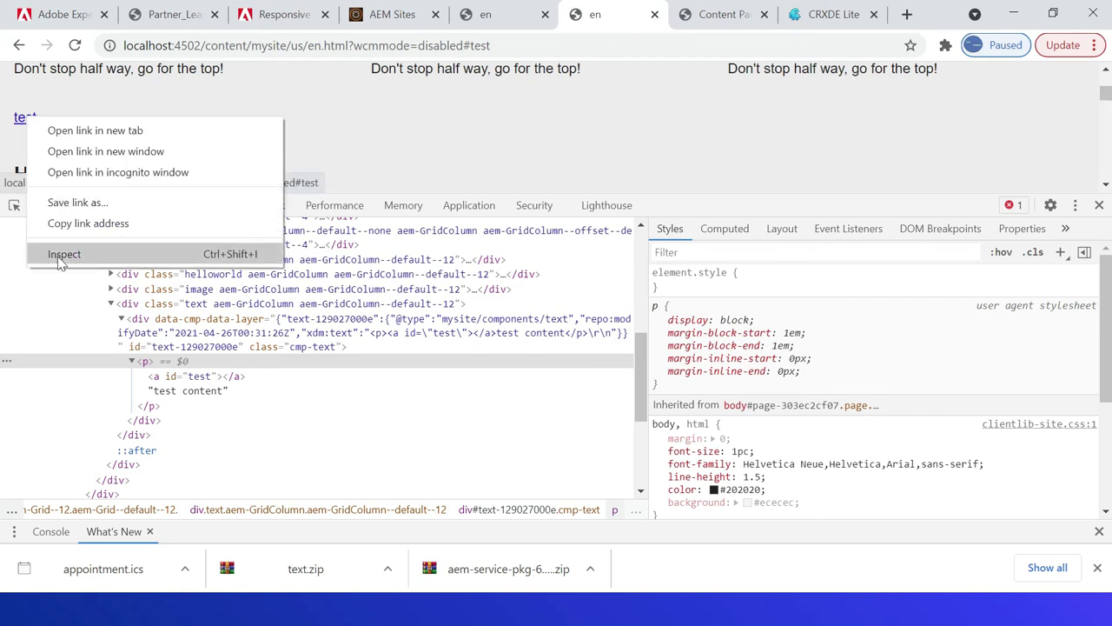
click(54, 252)
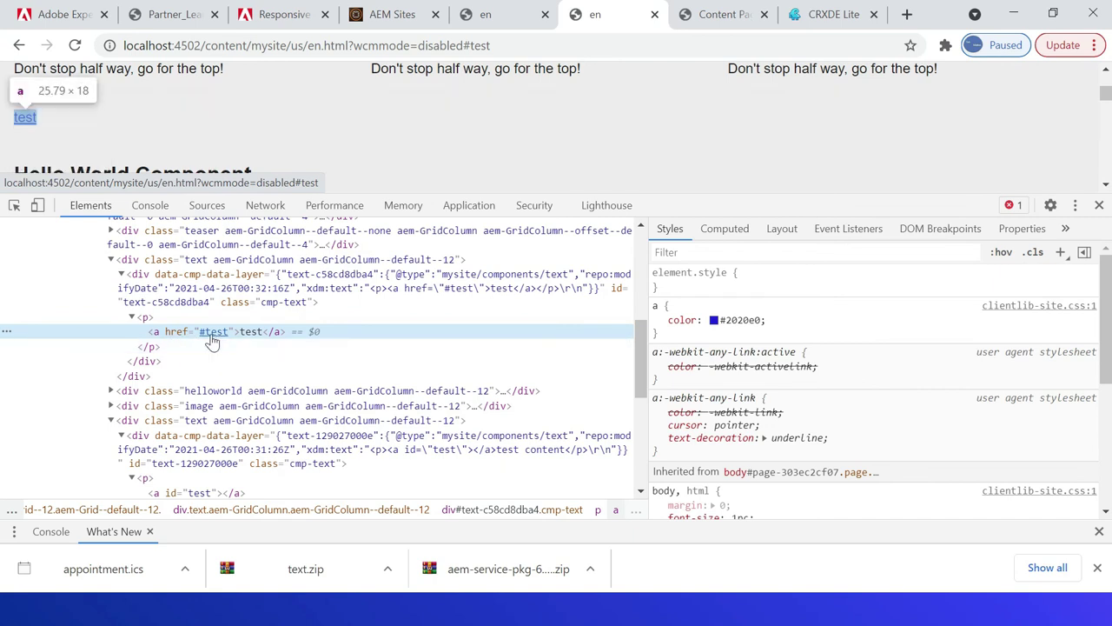
scroll(347, 382, up, 1)
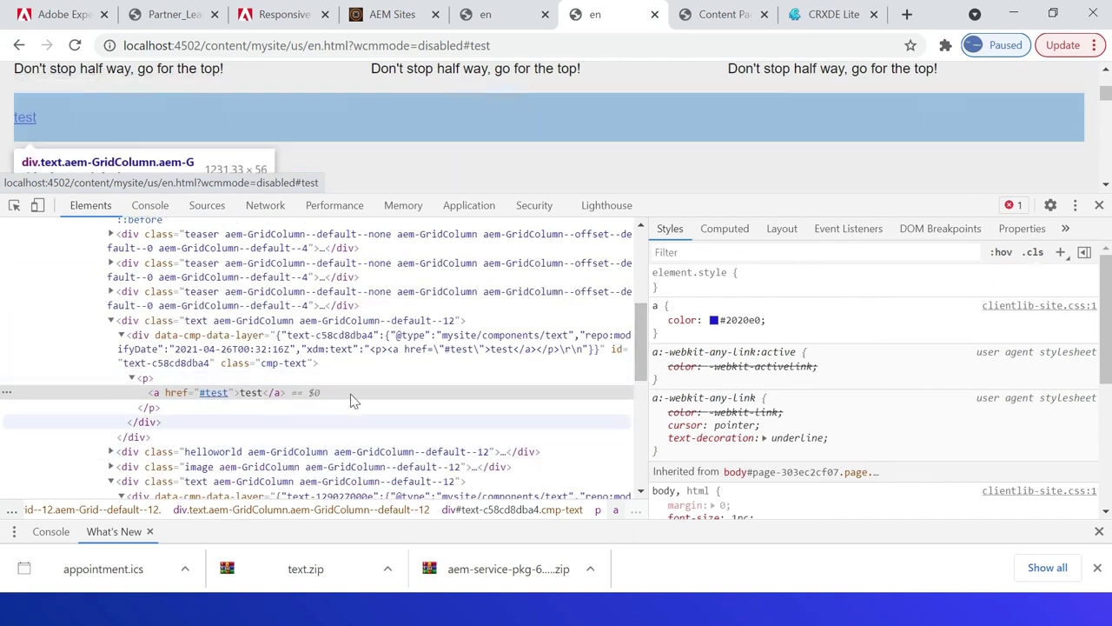
drag(641, 365, 641, 426)
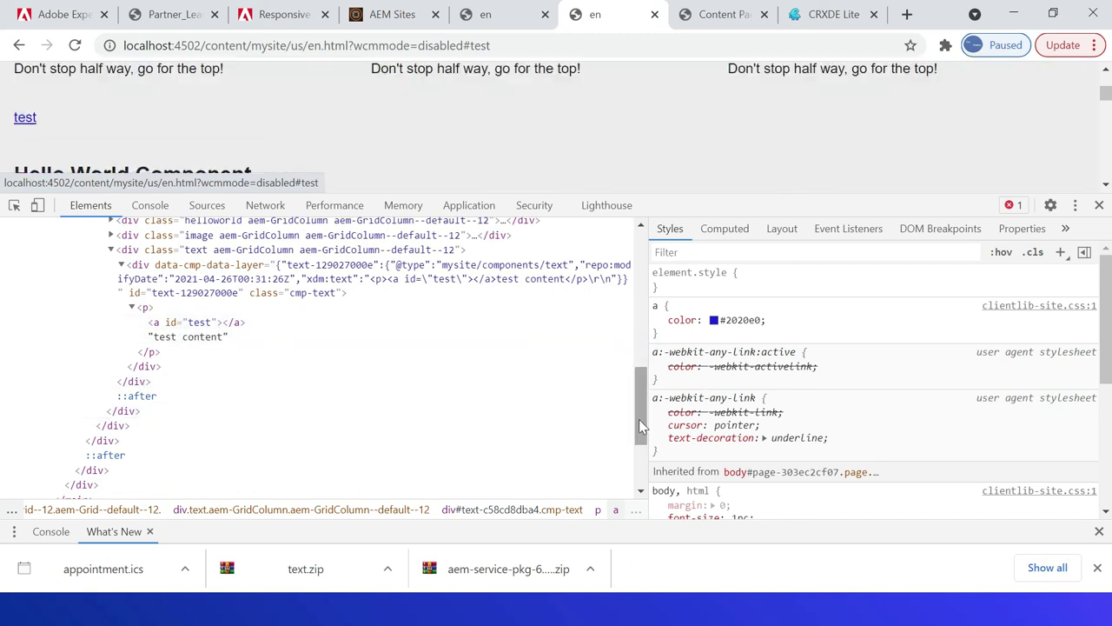
key(ctrl+Page_Up)
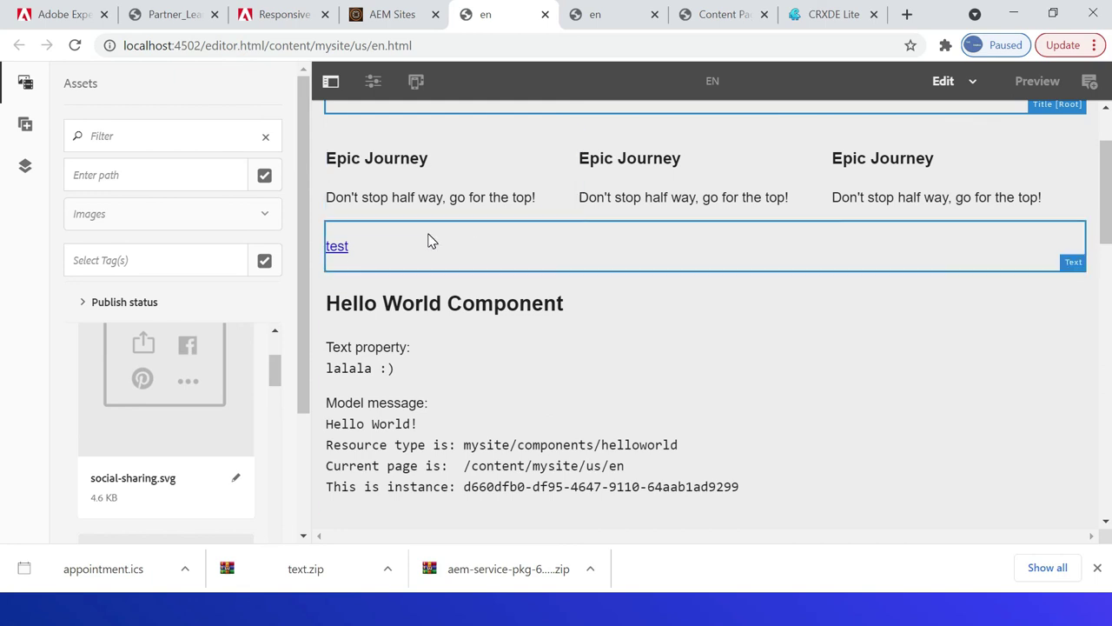
click(428, 236)
click(348, 206)
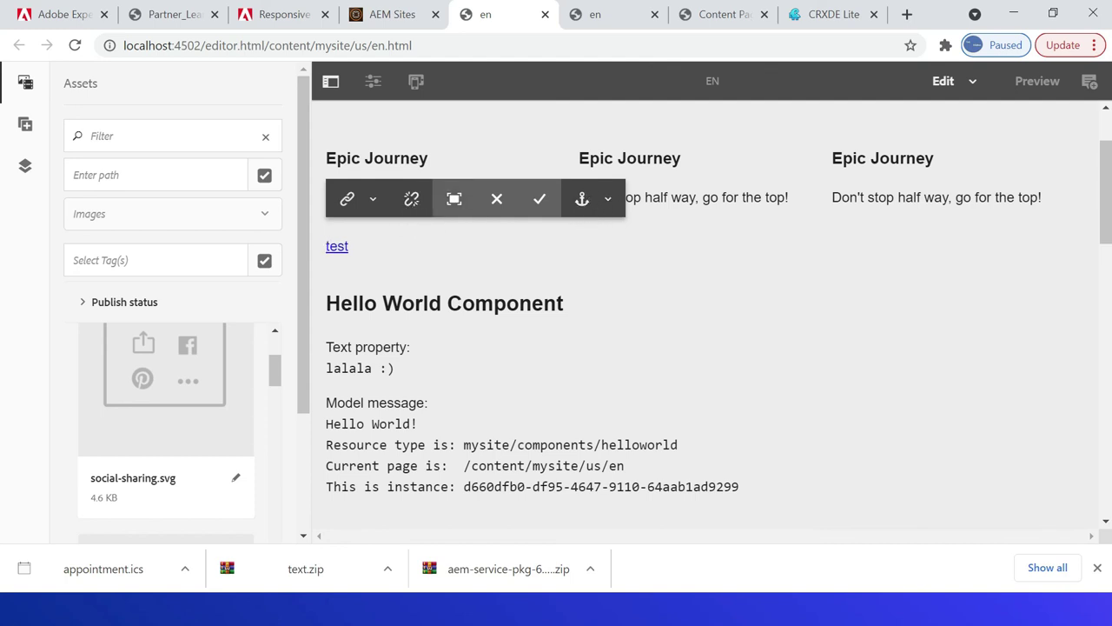
click(524, 160)
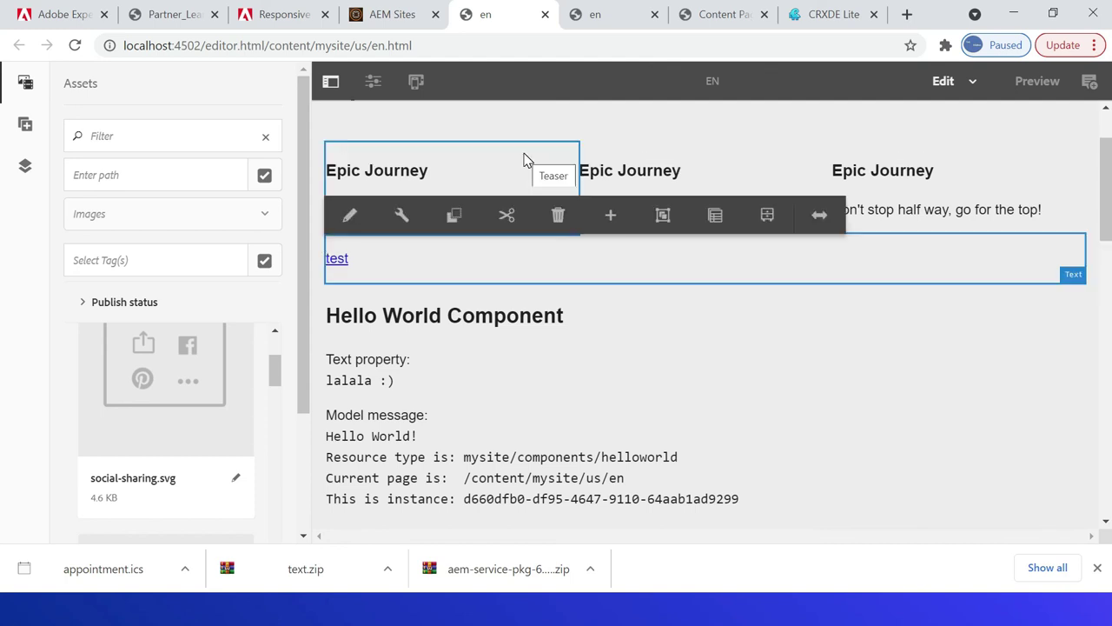
click(402, 215)
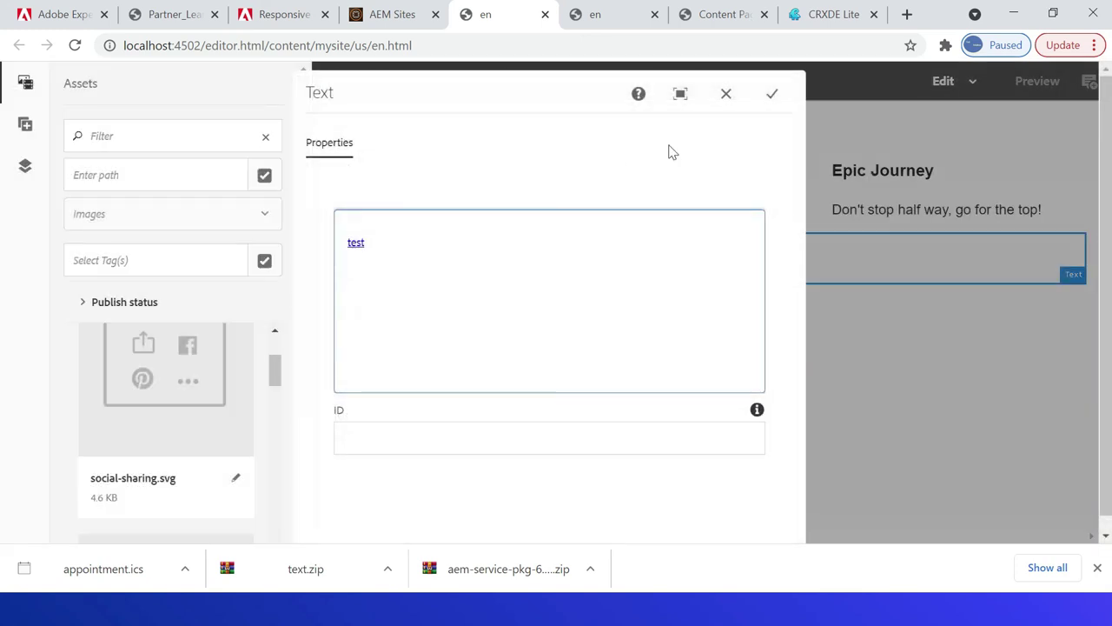
drag(366, 242, 300, 243)
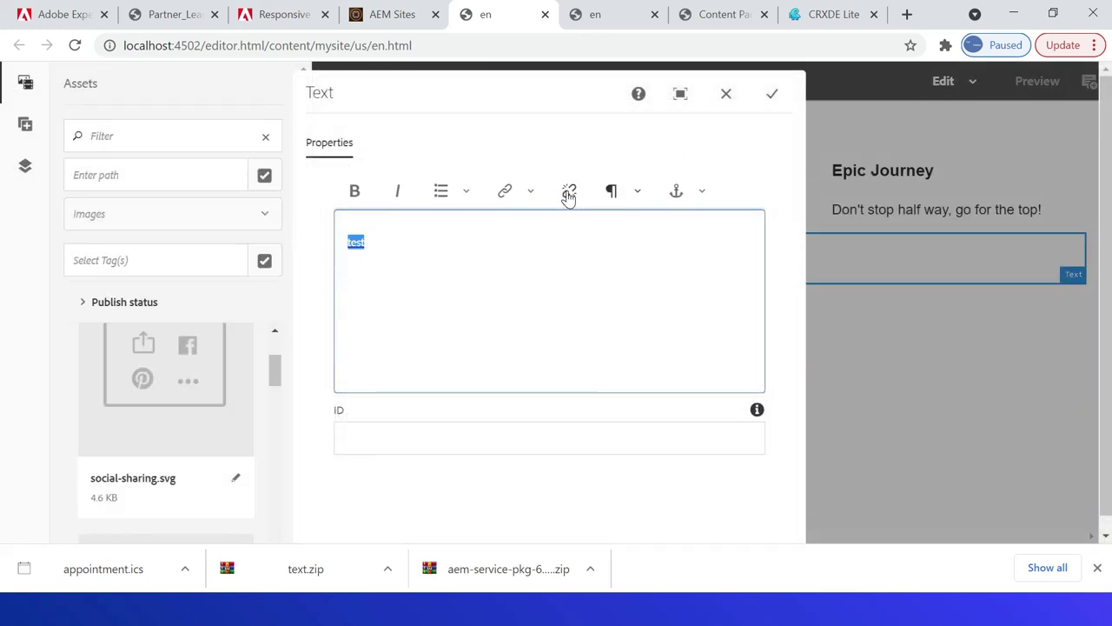
click(429, 246)
drag(390, 247, 295, 235)
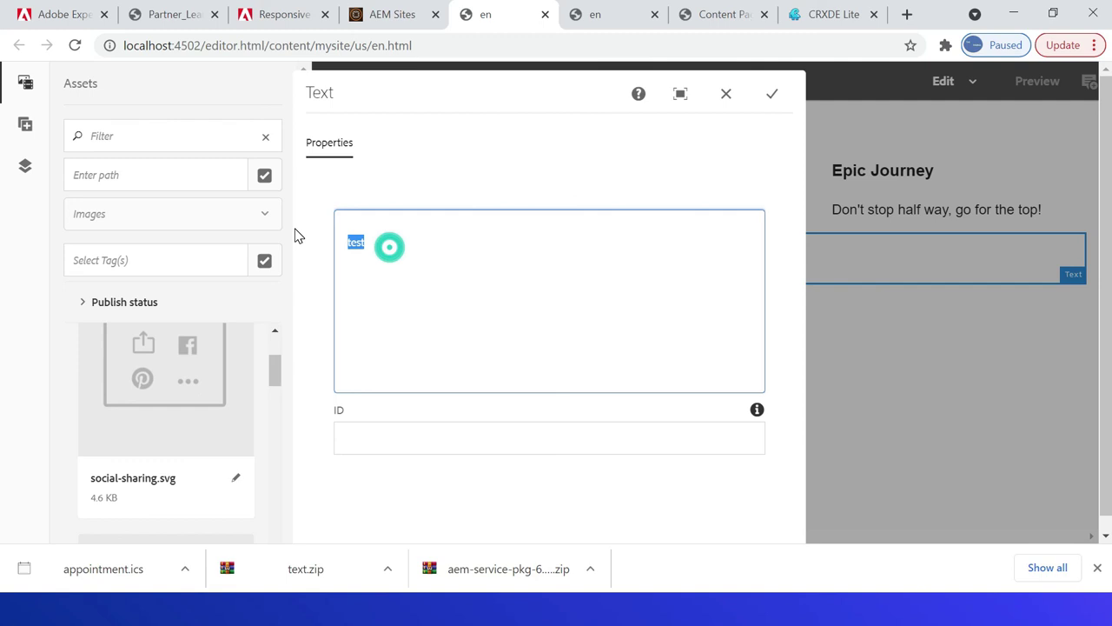